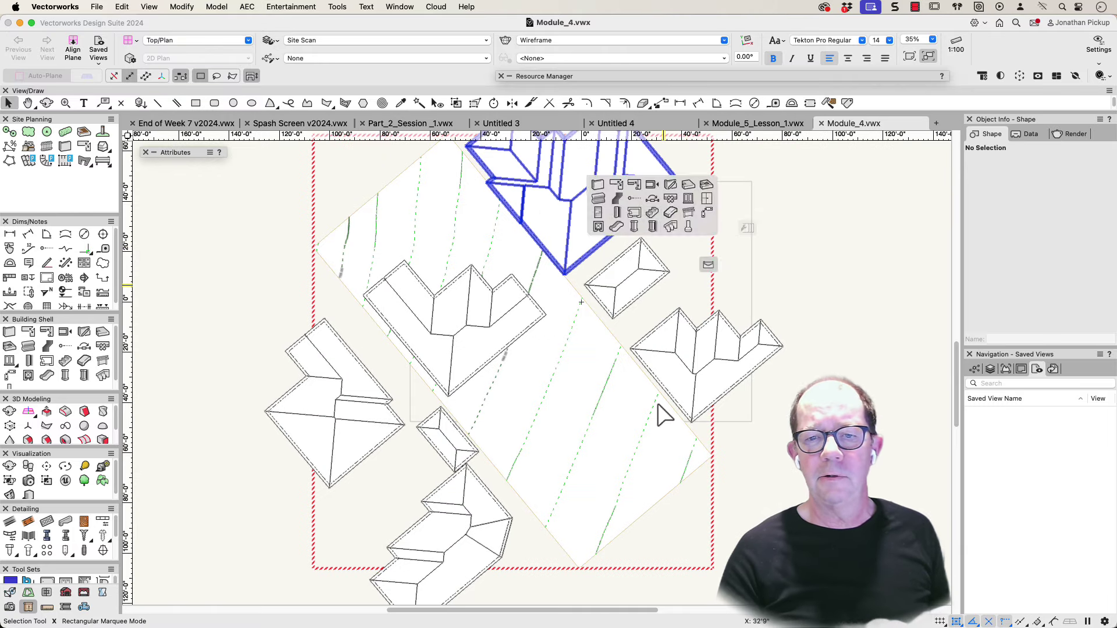
Fly around the shaded site model with the Flyover tool (Shift+C), orbiting a chosen origin.
{"action": "key", "text": "shift+c"}
{"action": "mouse_move", "coordinate": [511, 392]}
{"action": "left_mouse_down"}
{"action": "mouse_move", "coordinate": [510, 381]}
{"action": "mouse_move", "coordinate": [658, 302]}
{"action": "mouse_move", "coordinate": [815, 190]}
{"action": "left_mouse_up"}
{"action": "key", "text": "shift+c"}
{"action": "mouse_move", "coordinate": [475, 435]}
{"action": "left_mouse_down"}
{"action": "mouse_move", "coordinate": [710, 320]}
{"action": "mouse_move", "coordinate": [706, 281]}
{"action": "mouse_move", "coordinate": [706, 297]}
{"action": "left_mouse_up"}
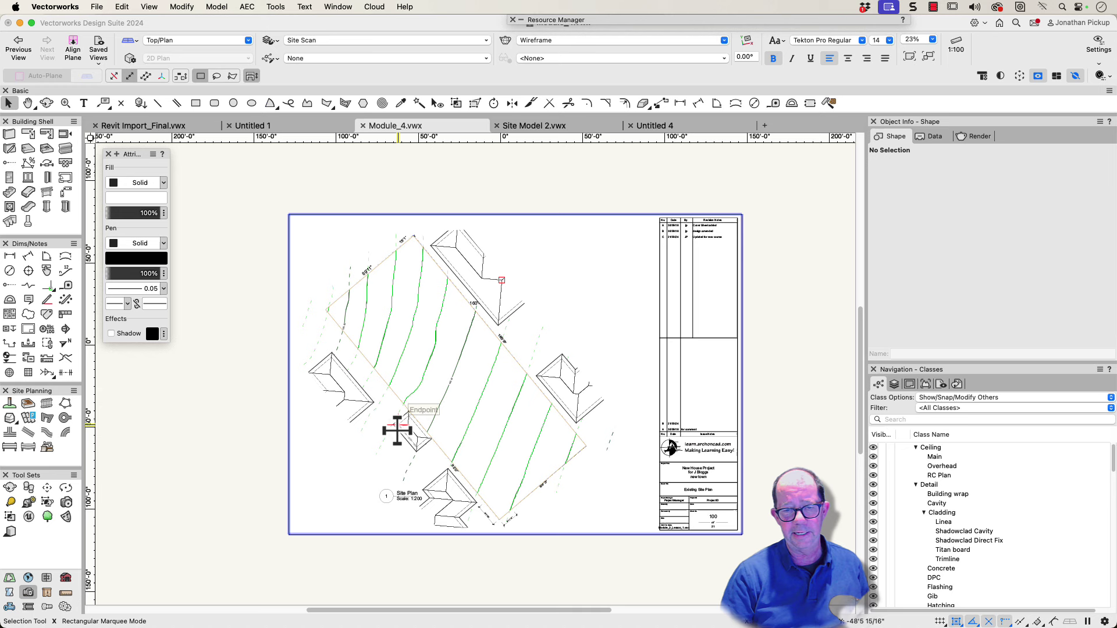
Put the scanned PDF site-plan page into a newly created class named Site-Scan.
{"action": "left_click", "coordinate": [507, 241]}
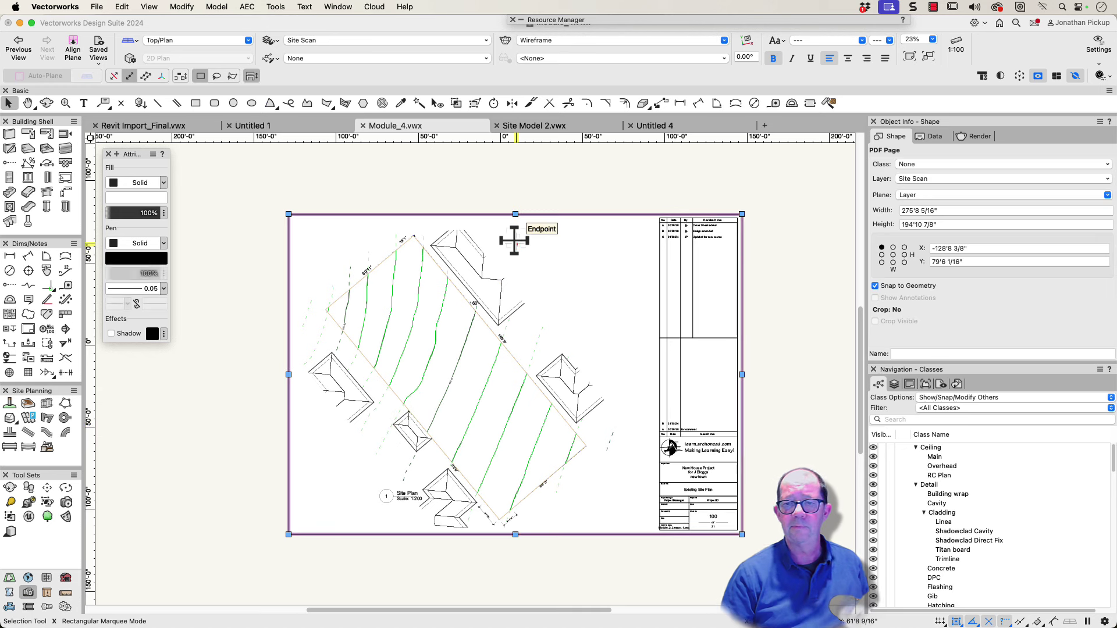
{"action": "left_click", "coordinate": [910, 165]}
{"action": "left_click", "coordinate": [914, 181]}
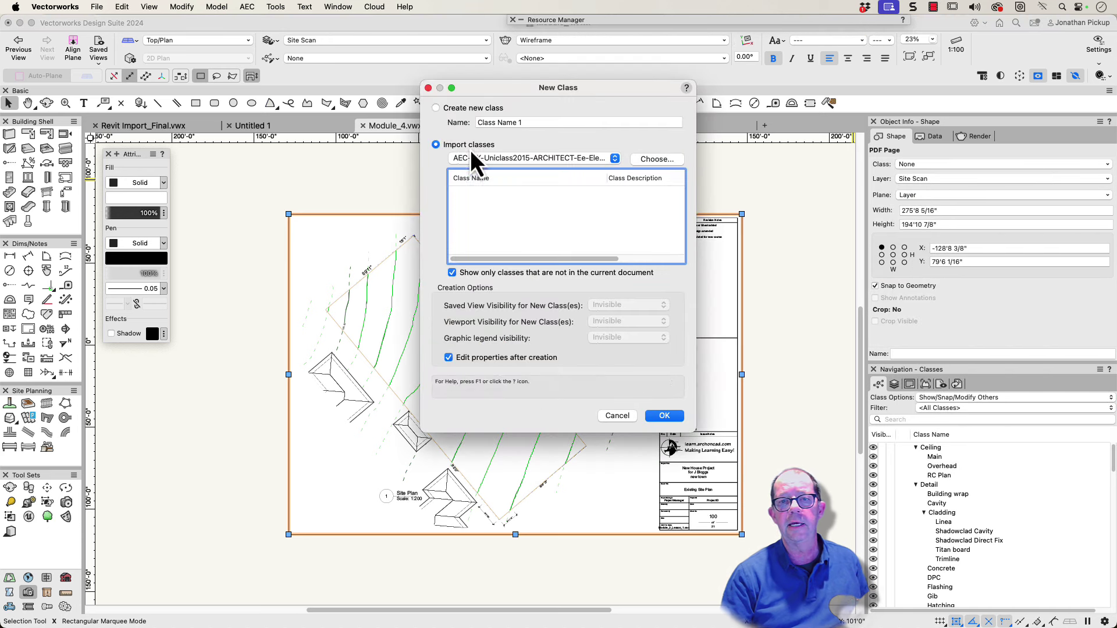
{"action": "left_click", "coordinate": [462, 107]}
{"action": "type", "text": "Site"}
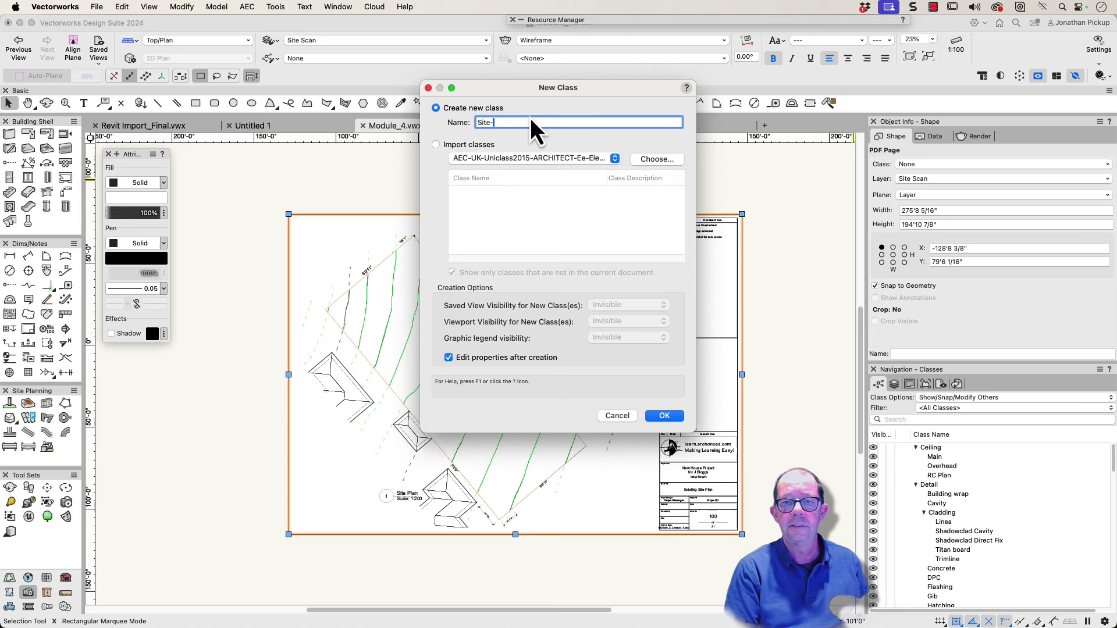
{"action": "type", "text": "-Scan"}
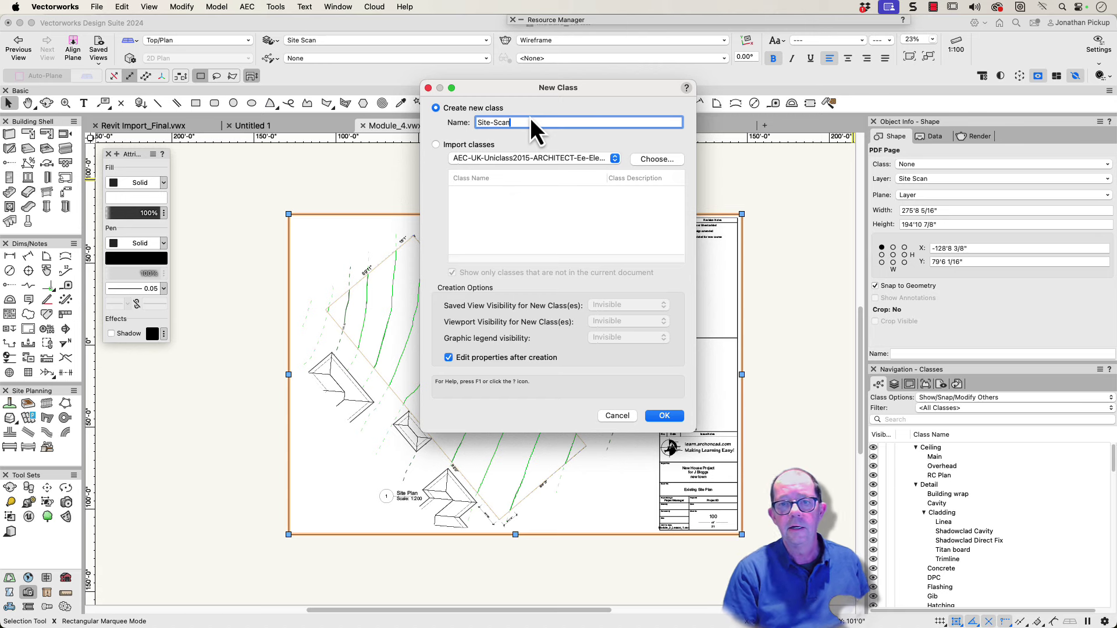
{"action": "key", "text": "Return"}
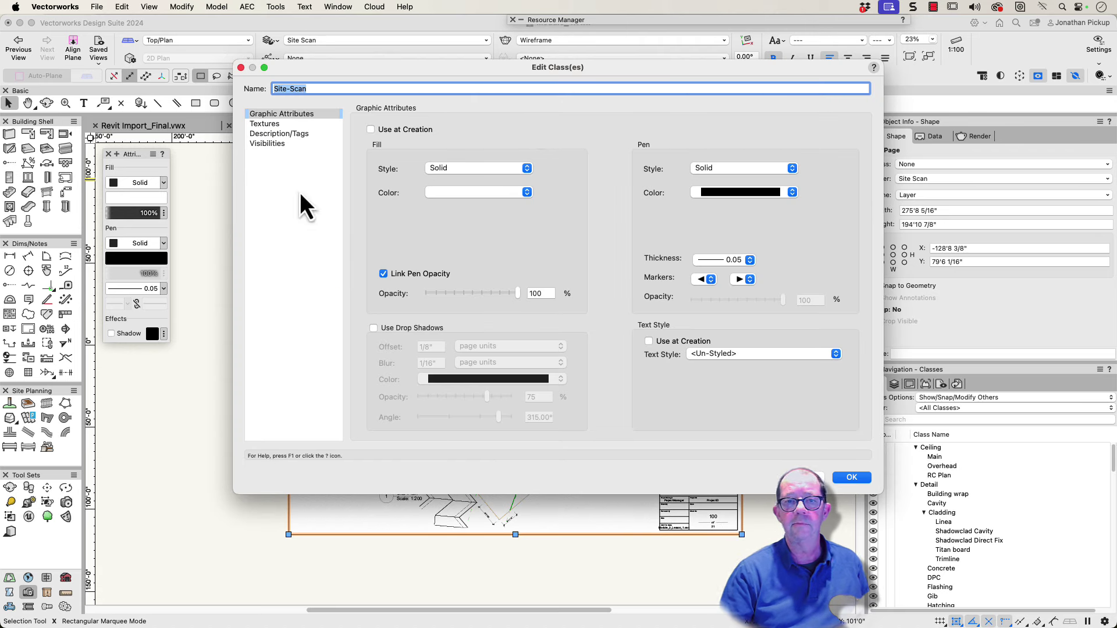
{"action": "left_click", "coordinate": [851, 478]}
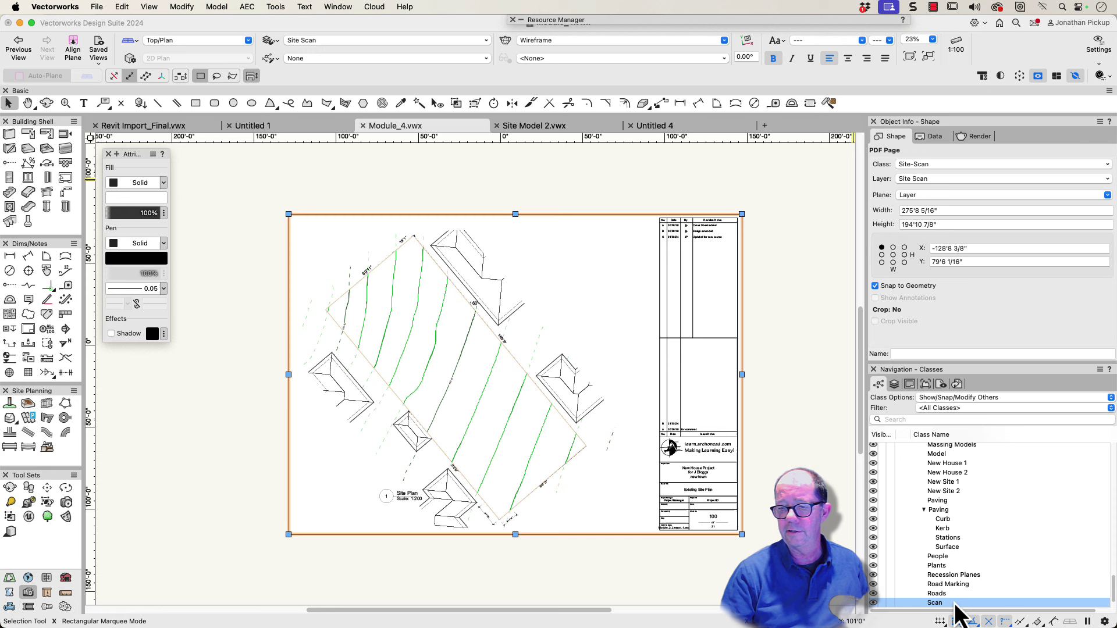
Hide the Scan class, then select all seven house outlines in Site Model 2.vwx with Select Similar.
{"action": "left_click", "coordinate": [881, 602]}
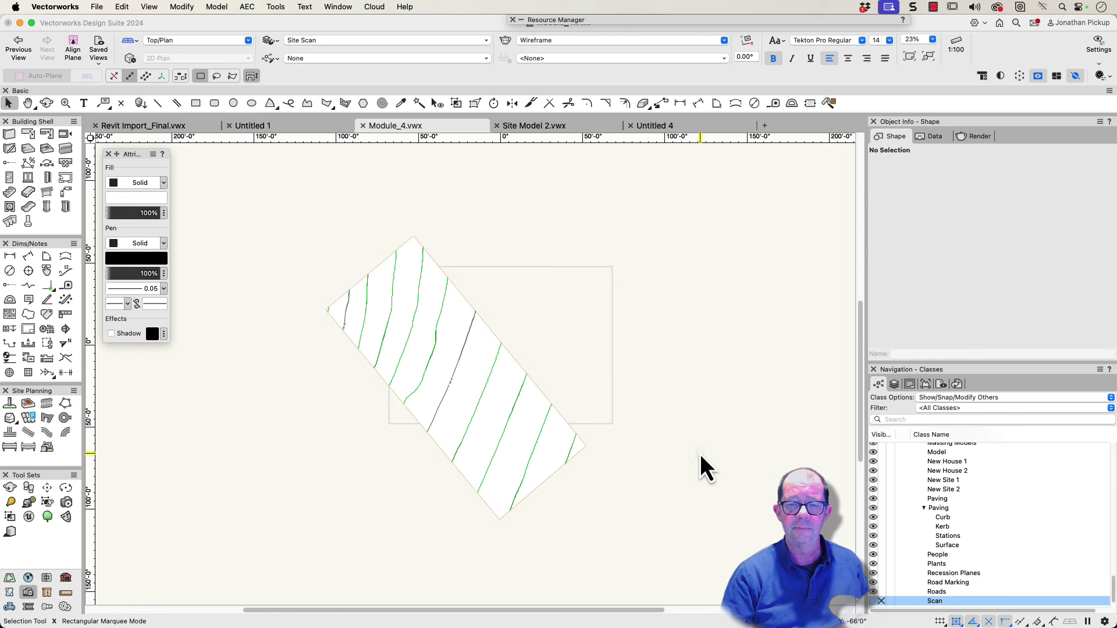
{"action": "left_click", "coordinate": [559, 123]}
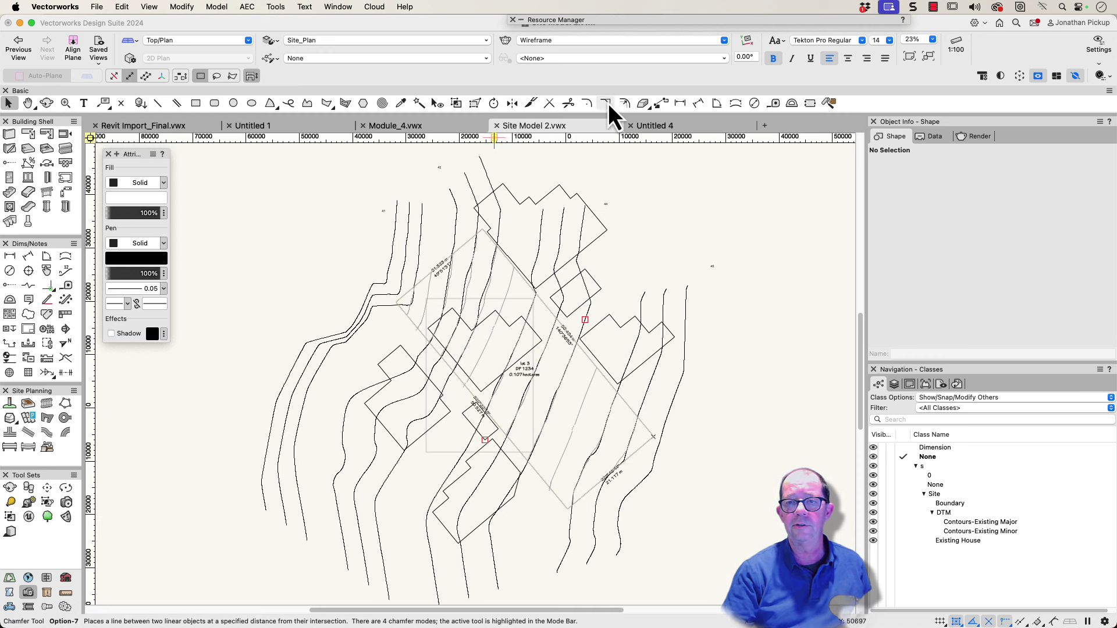
{"action": "left_click", "coordinate": [661, 105]}
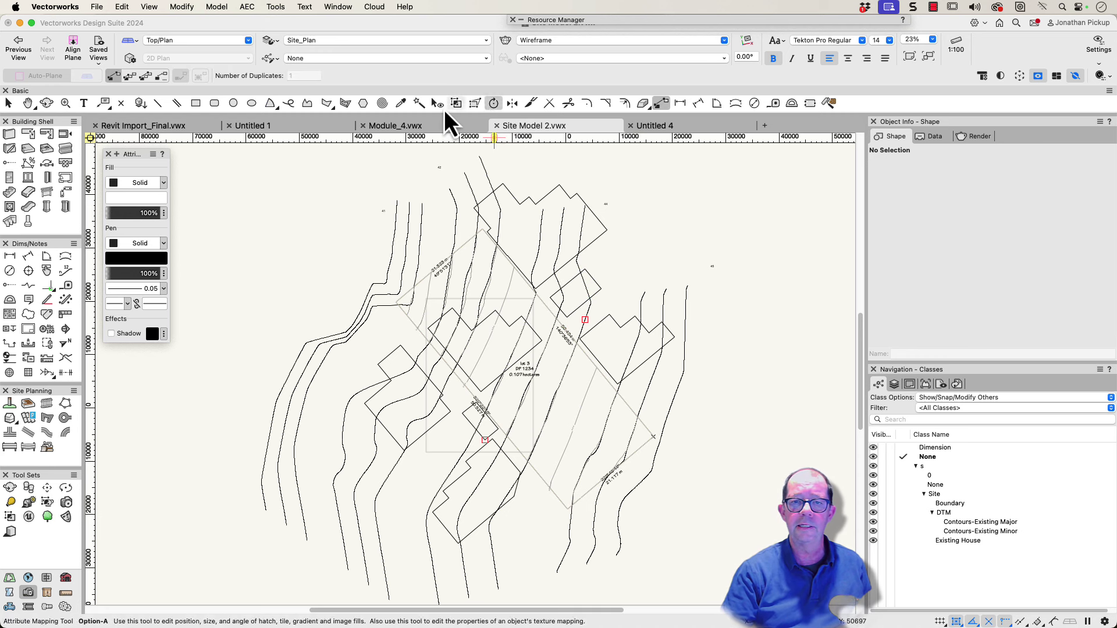
{"action": "left_click", "coordinate": [419, 104]}
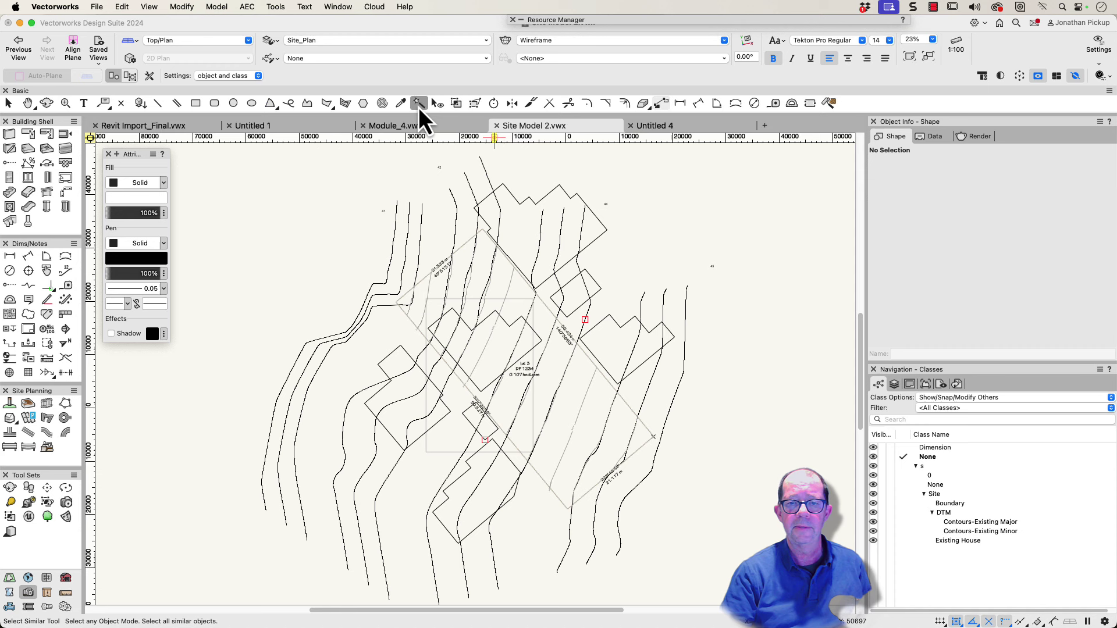
{"action": "left_click", "coordinate": [515, 201]}
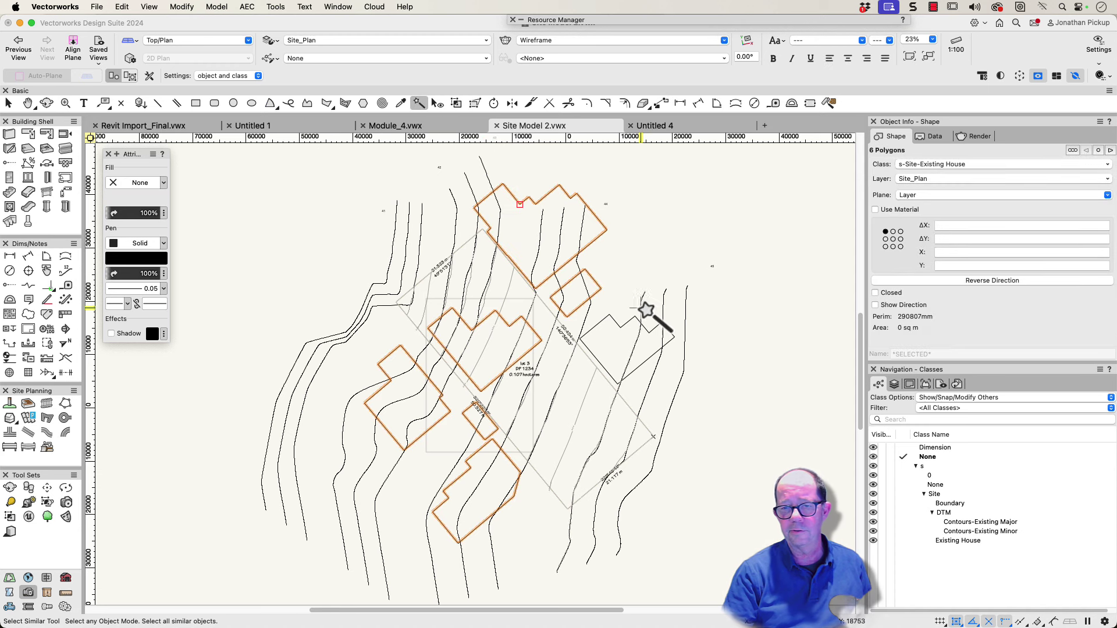
{"action": "left_click", "coordinate": [618, 329]}
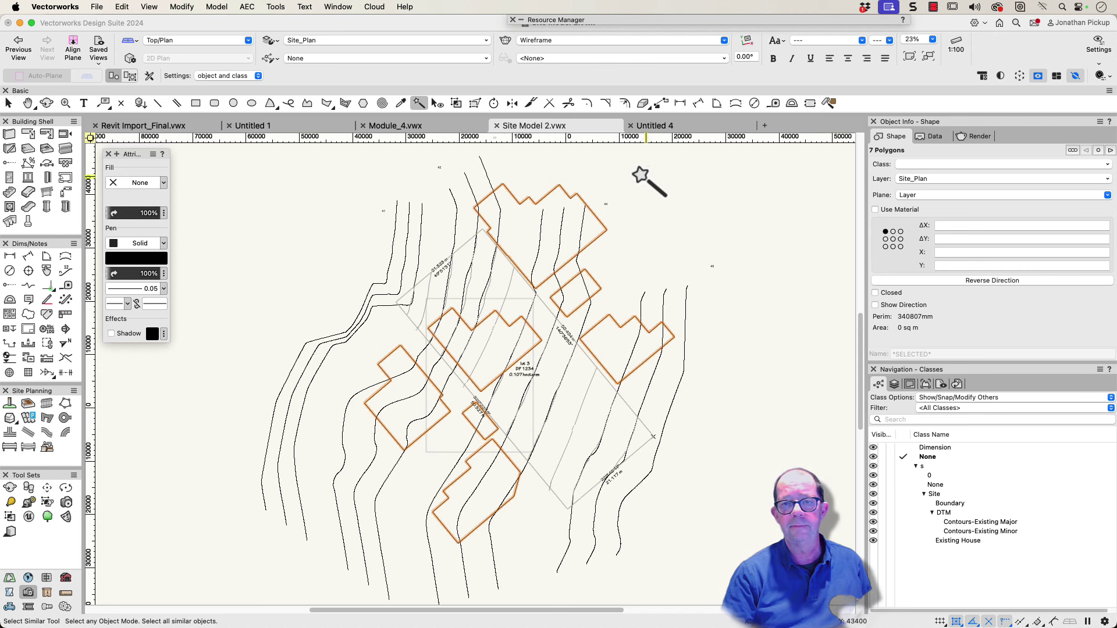
Paste the seven house outlines into Module_4.vwx and group them.
{"action": "left_click", "coordinate": [391, 126]}
{"action": "key", "text": "x"}
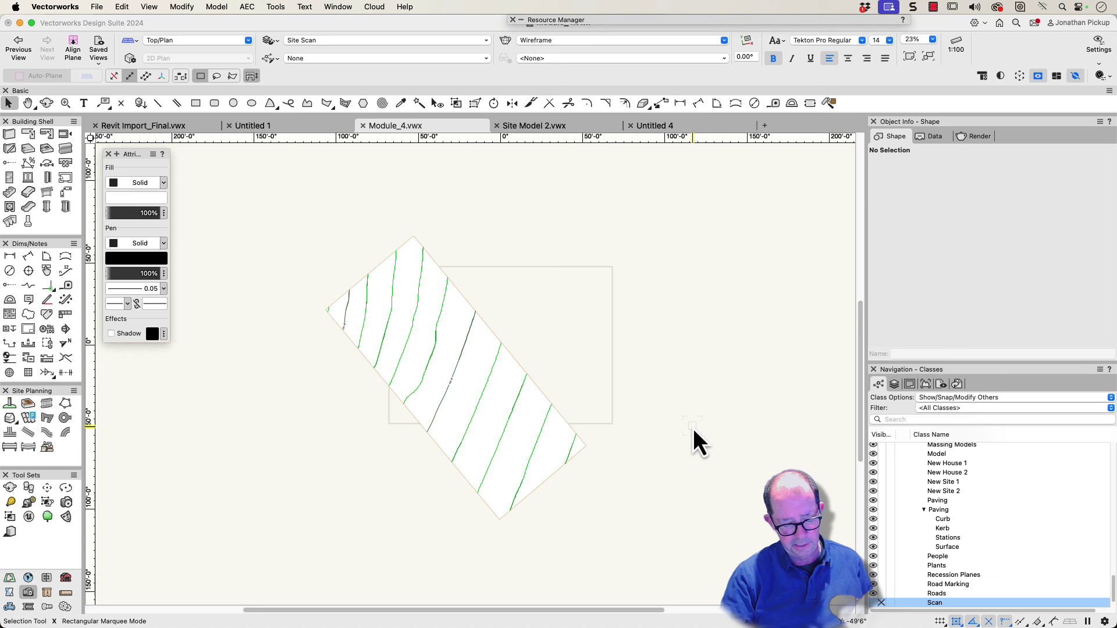
{"action": "key", "text": "super+v"}
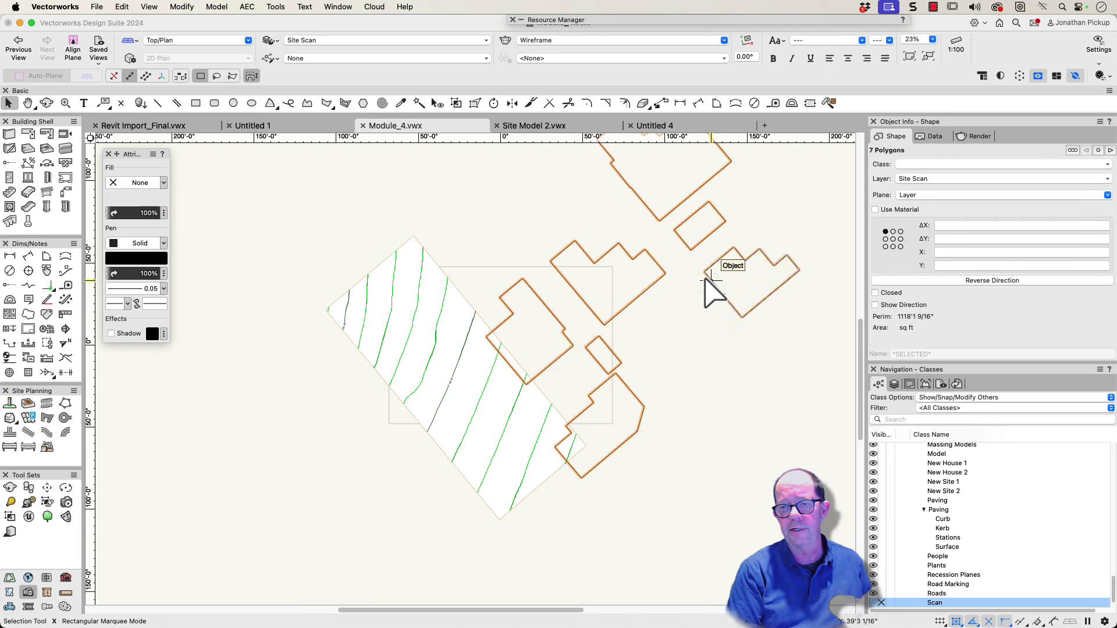
{"action": "key", "text": "super+g"}
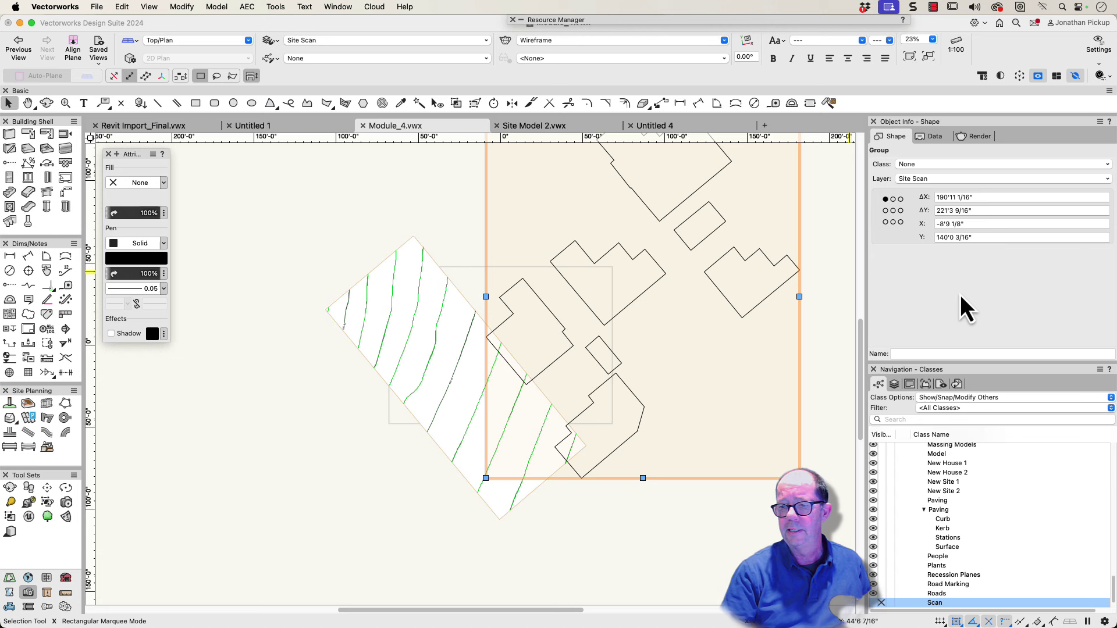
Show the Scan class and snap the group's corner onto the scanned house corner.
{"action": "left_click", "coordinate": [881, 603]}
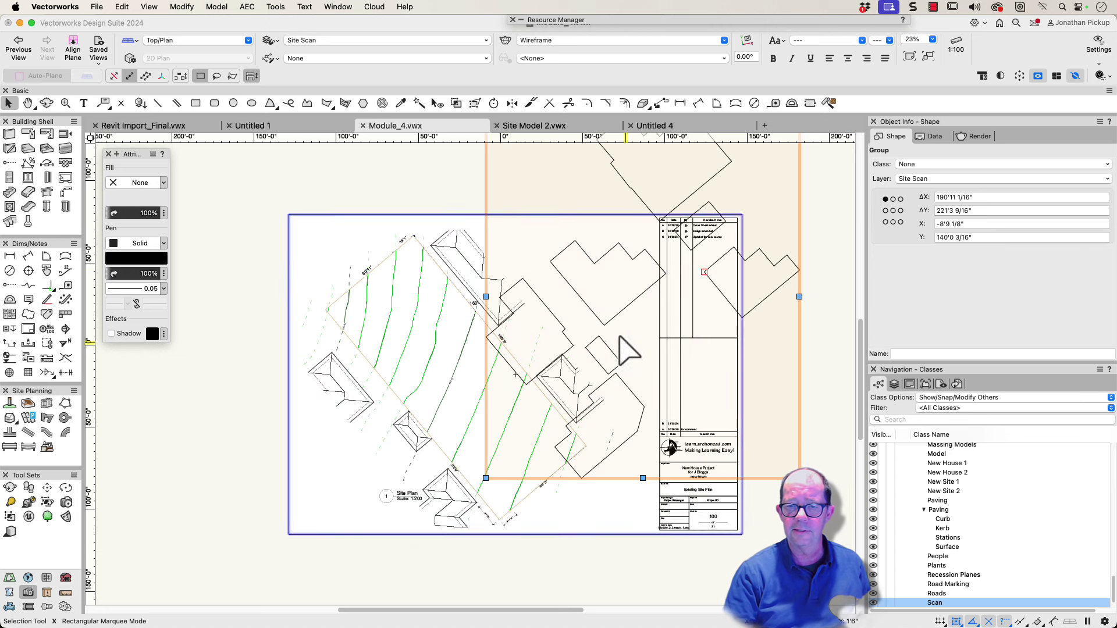
{"action": "left_click_drag", "start_coordinate": [598, 336], "coordinate": [407, 419]}
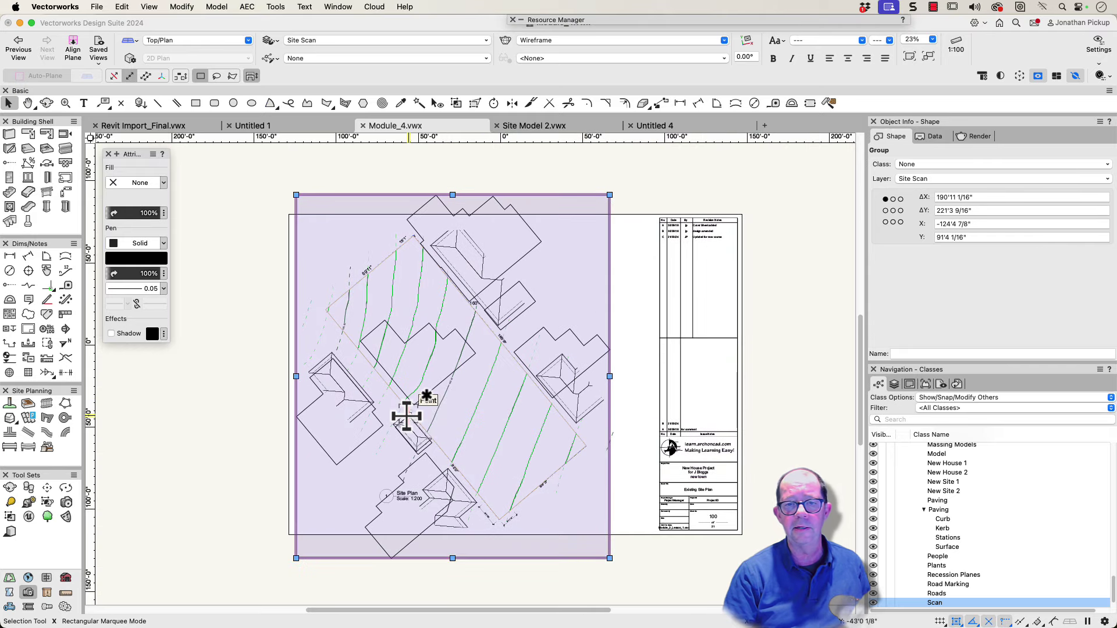
{"action": "scroll", "coordinate": [406, 417], "scroll_direction": "up", "scroll_amount": 4}
{"action": "scroll", "coordinate": [406, 416], "scroll_direction": "up", "scroll_amount": 7}
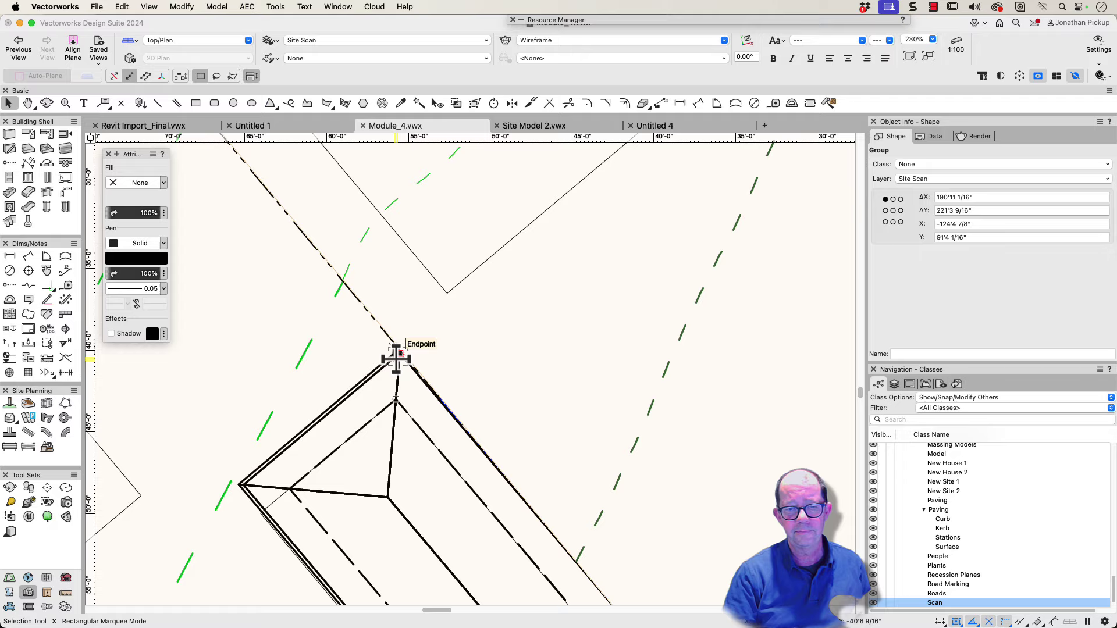
{"action": "left_click_drag", "start_coordinate": [396, 355], "coordinate": [392, 400]}
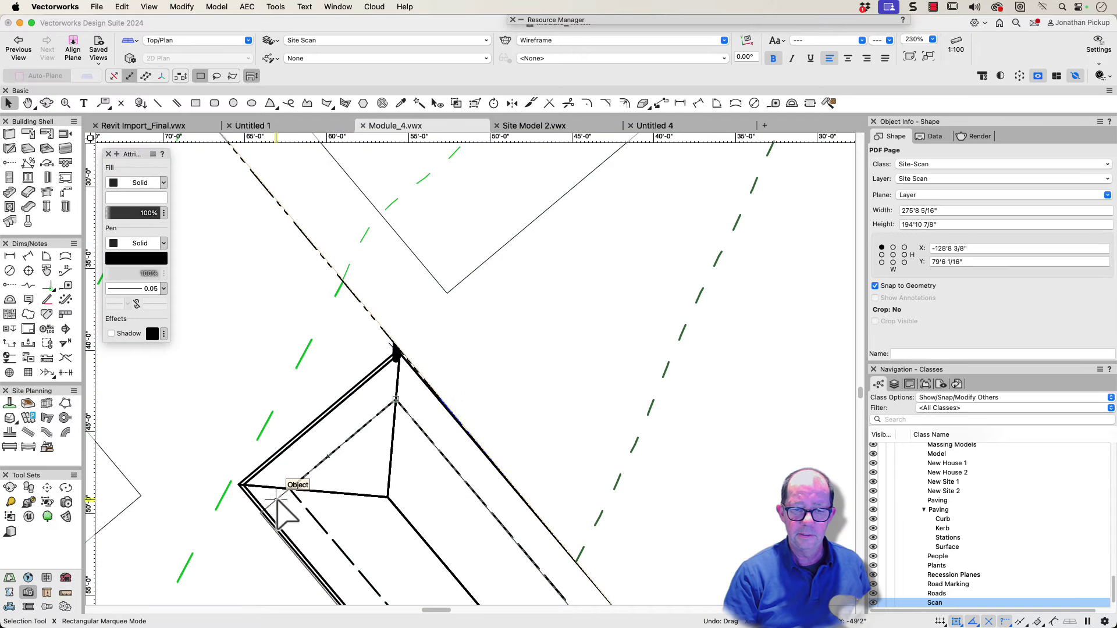
{"action": "scroll", "coordinate": [283, 512], "scroll_direction": "down", "scroll_amount": 5}
{"action": "middle_click_drag", "start_coordinate": [277, 512], "coordinate": [319, 467]}
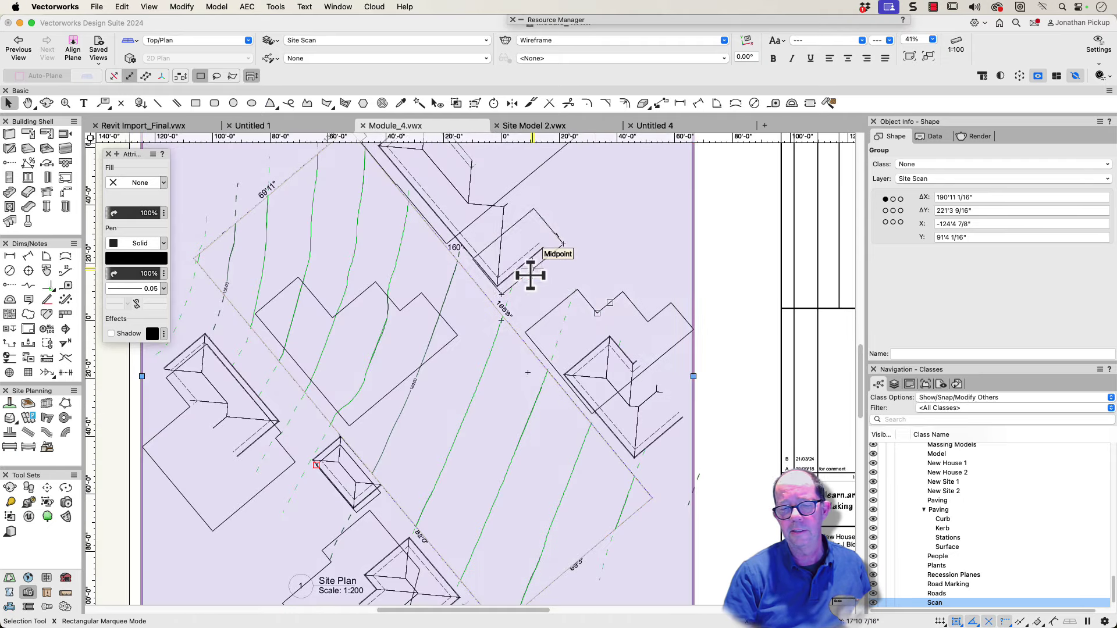
{"action": "scroll", "coordinate": [528, 274], "scroll_direction": "down", "scroll_amount": 1}
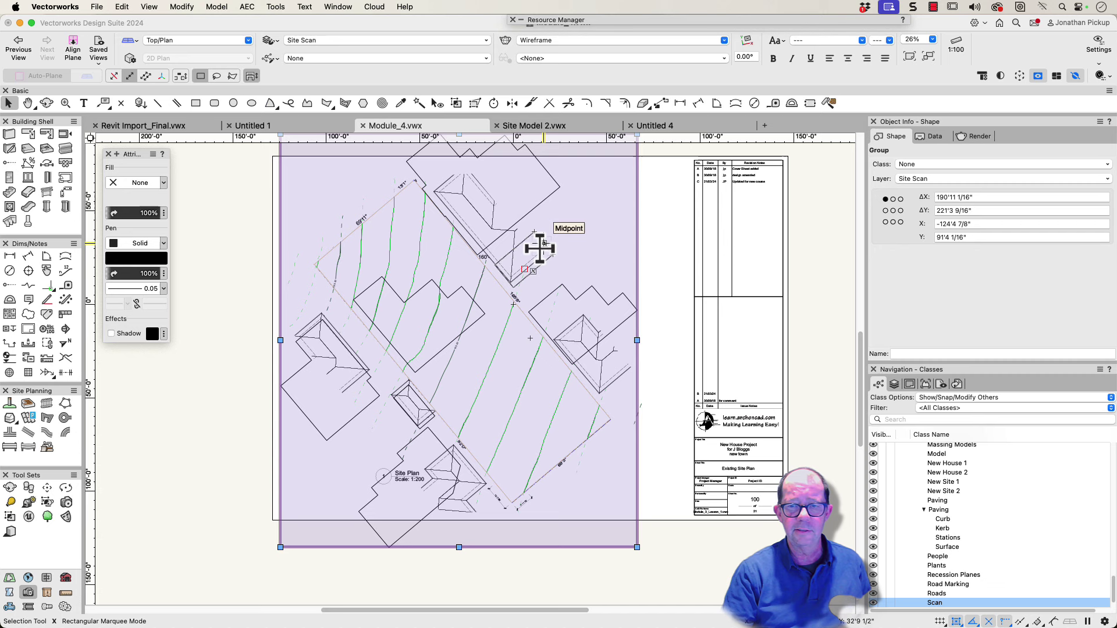
Hide the Scan class and open the house outline group for editing.
{"action": "left_click", "coordinate": [873, 602]}
{"action": "left_click", "coordinate": [691, 415]}
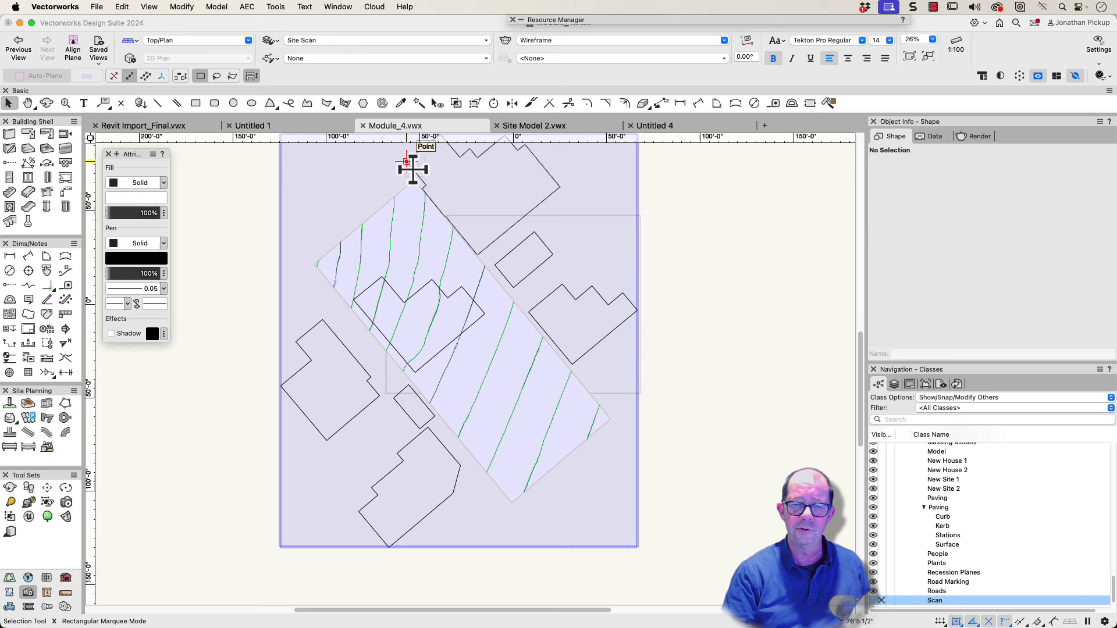
{"action": "double_click", "coordinate": [552, 295]}
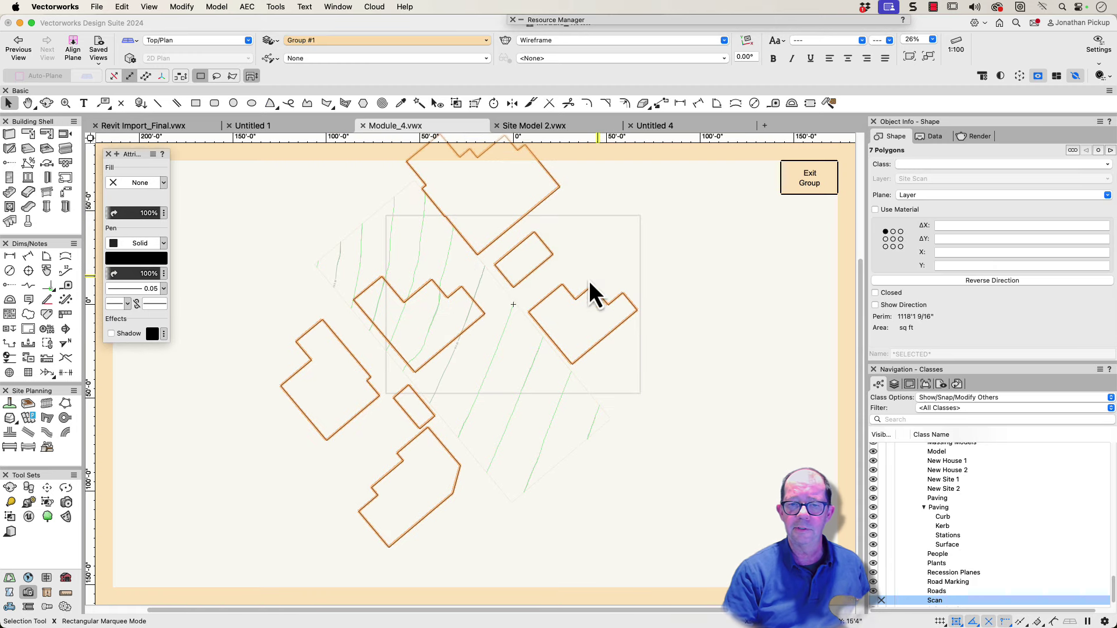
Select the three upper house outlines inside the group, then exit the group.
{"action": "middle_click_drag", "start_coordinate": [574, 264], "coordinate": [583, 338]}
{"action": "left_click_drag", "start_coordinate": [393, 193], "coordinate": [722, 465]}
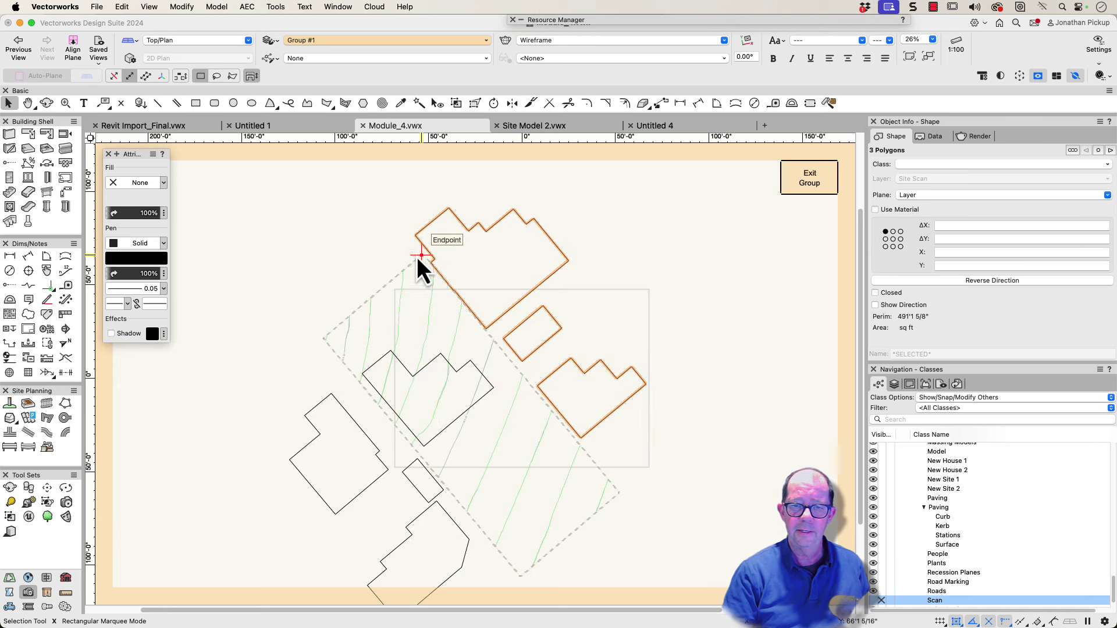
{"action": "scroll", "coordinate": [427, 265], "scroll_direction": "up", "scroll_amount": 5}
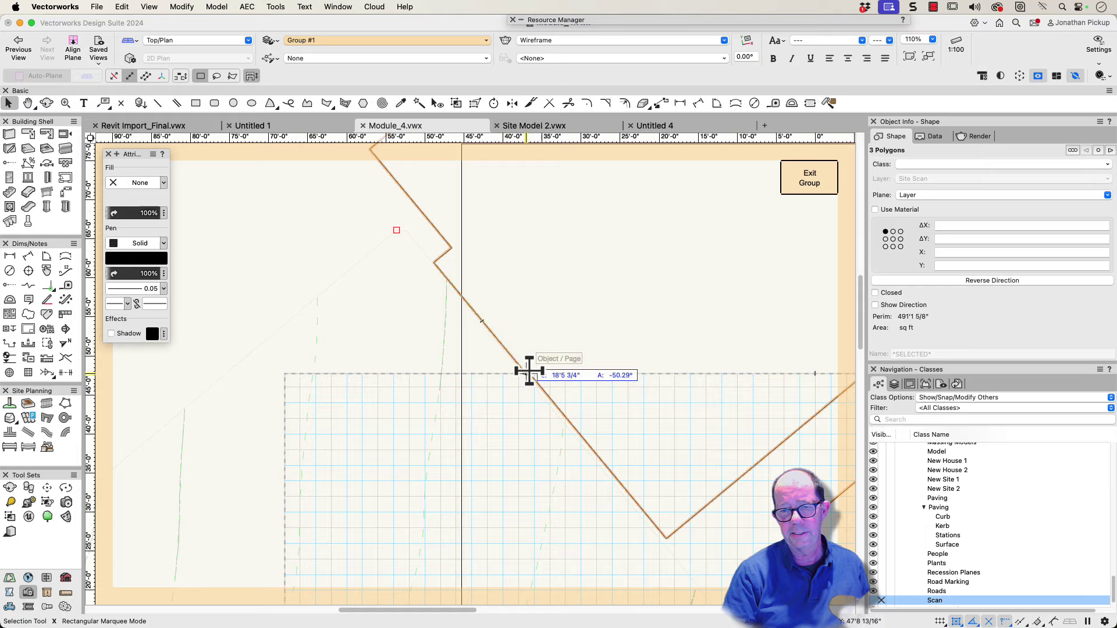
{"action": "scroll", "coordinate": [531, 368], "scroll_direction": "down", "scroll_amount": 5}
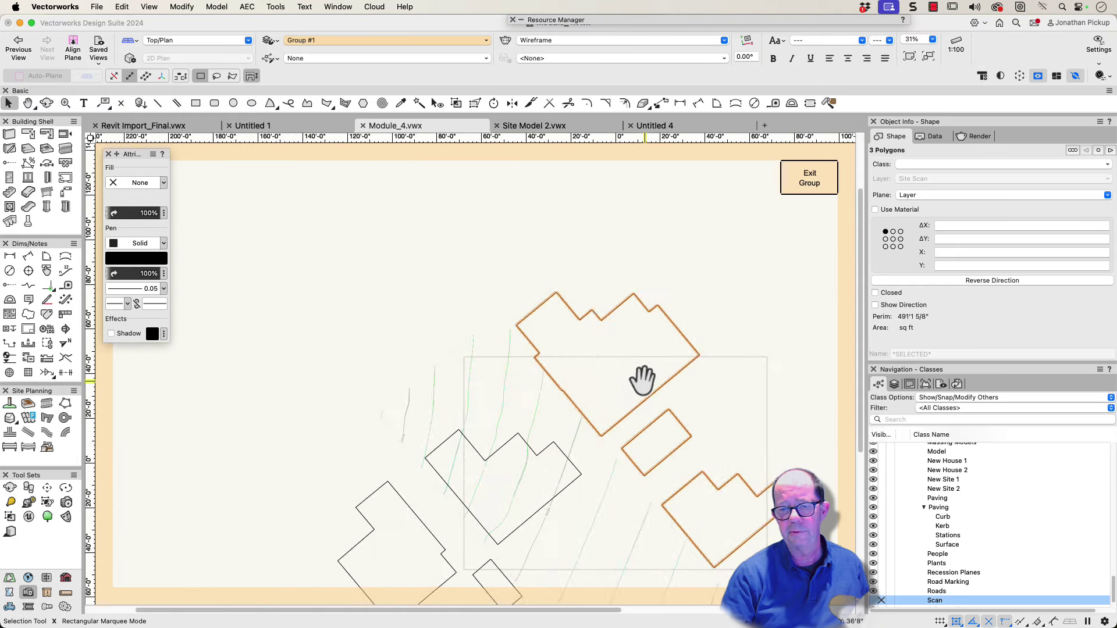
{"action": "middle_click_drag", "start_coordinate": [641, 378], "coordinate": [539, 252]}
{"action": "scroll", "coordinate": [486, 277], "scroll_direction": "down", "scroll_amount": 4}
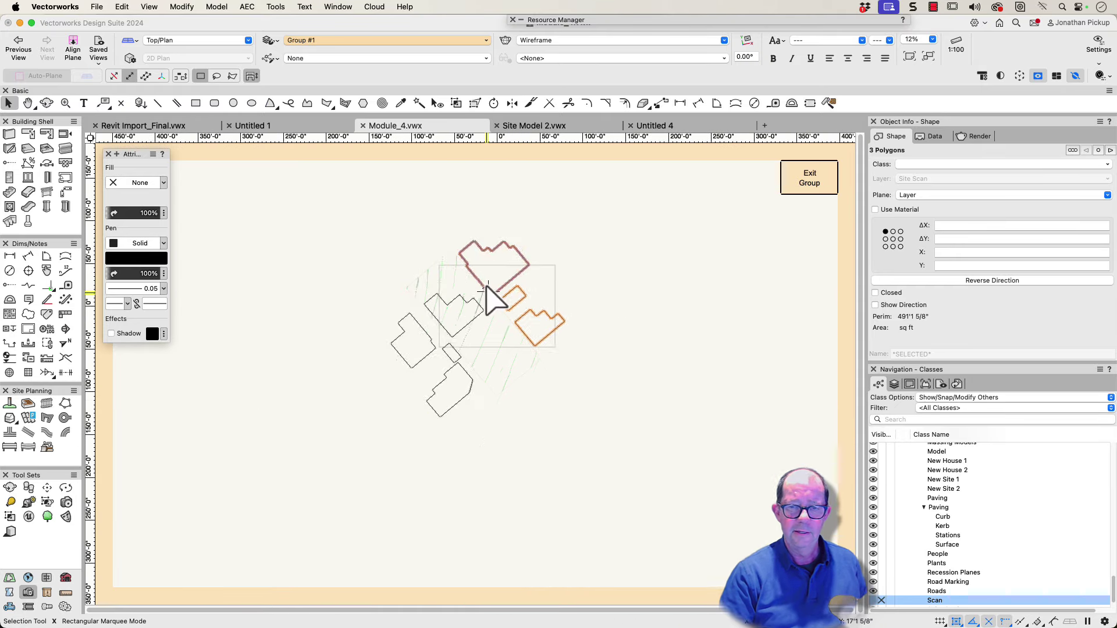
{"action": "left_click", "coordinate": [809, 182]}
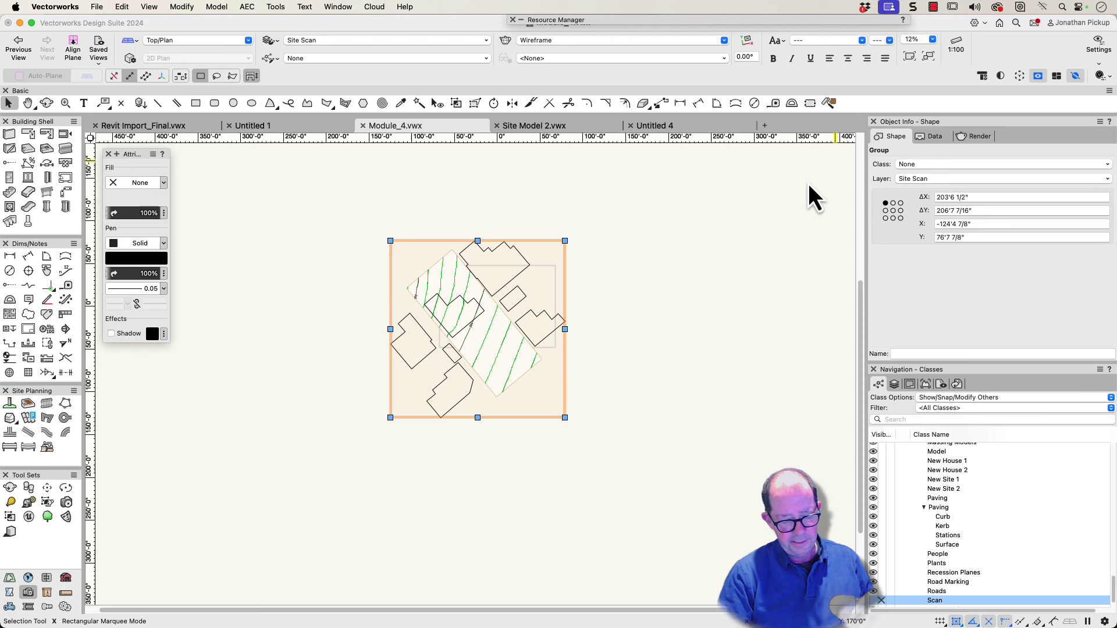
Ungroup the house outlines and assign them to the s-Site-Existing House class.
{"action": "key", "text": "super+shift+g"}
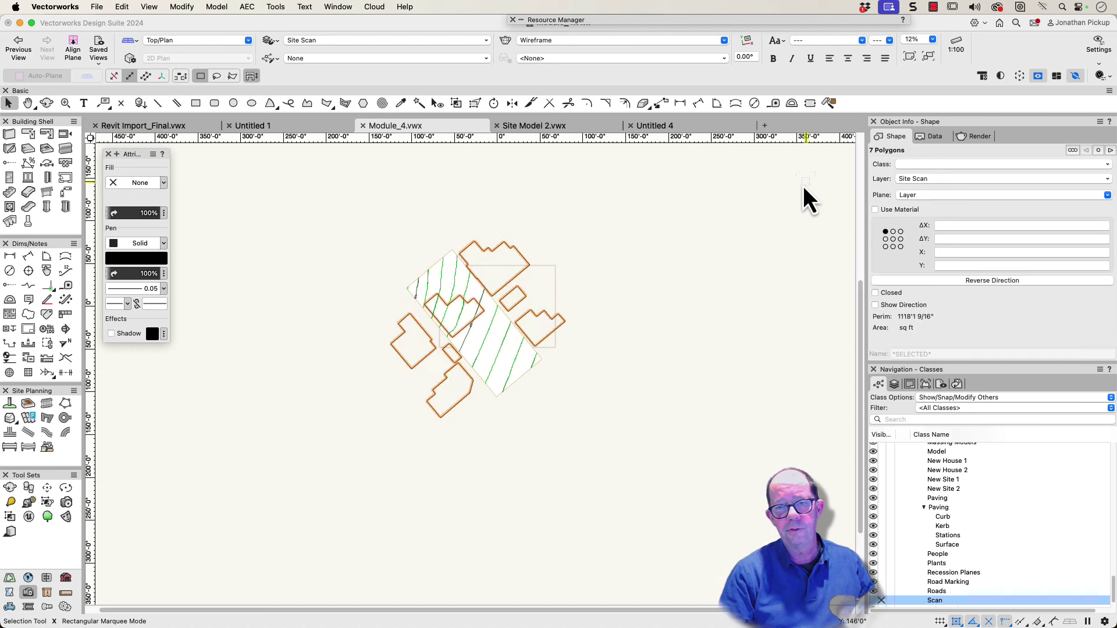
{"action": "left_click", "coordinate": [903, 167]}
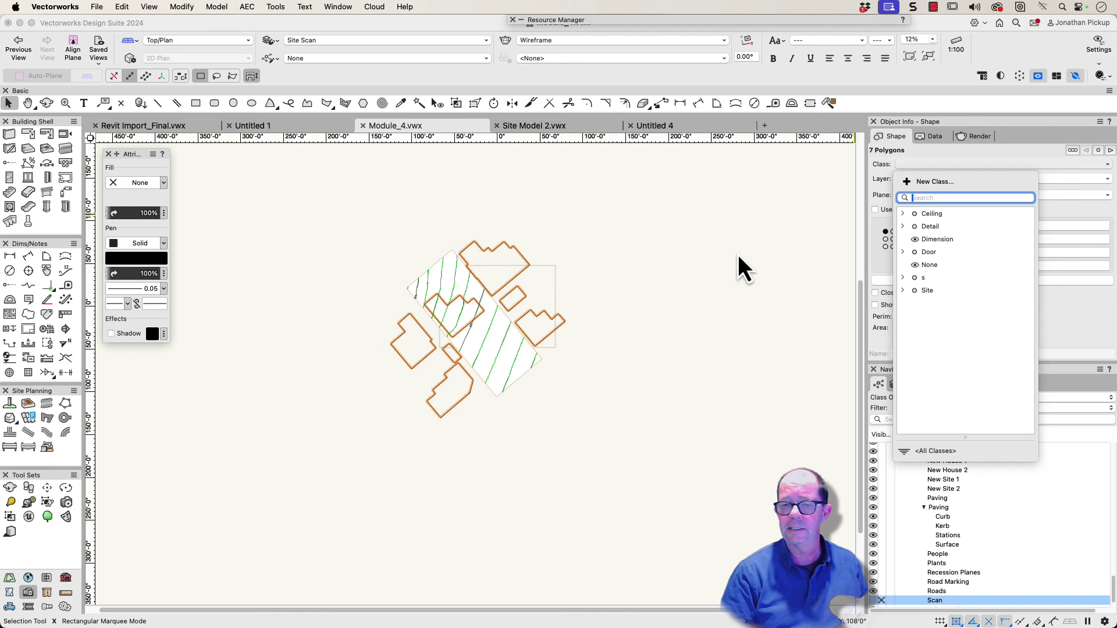
{"action": "left_click", "coordinate": [902, 278]}
{"action": "left_click", "coordinate": [912, 303]}
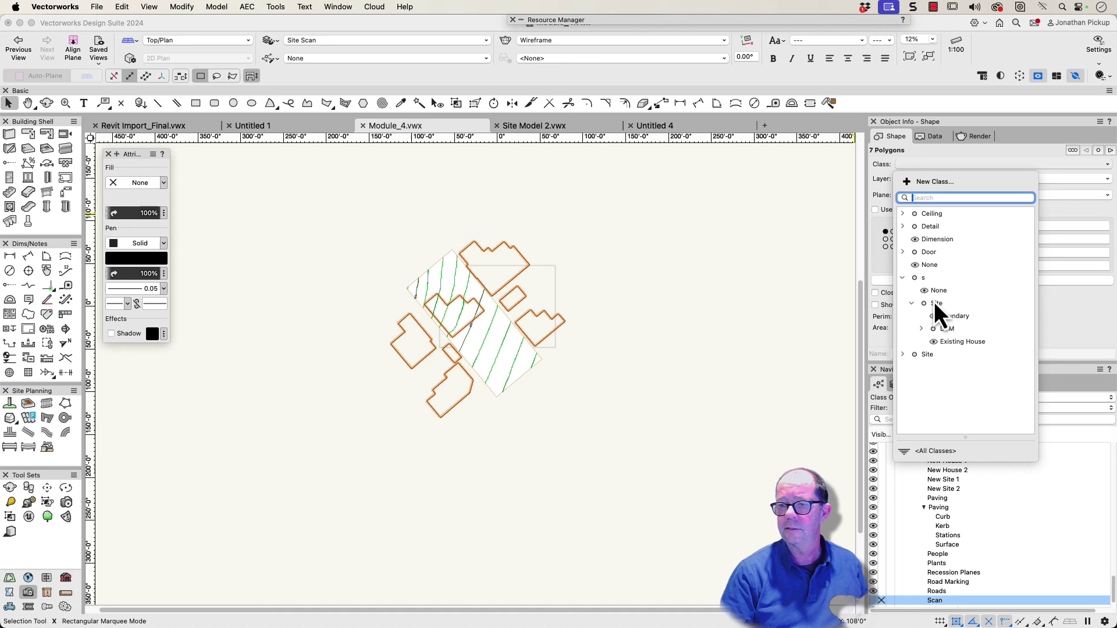
{"action": "left_click", "coordinate": [952, 343]}
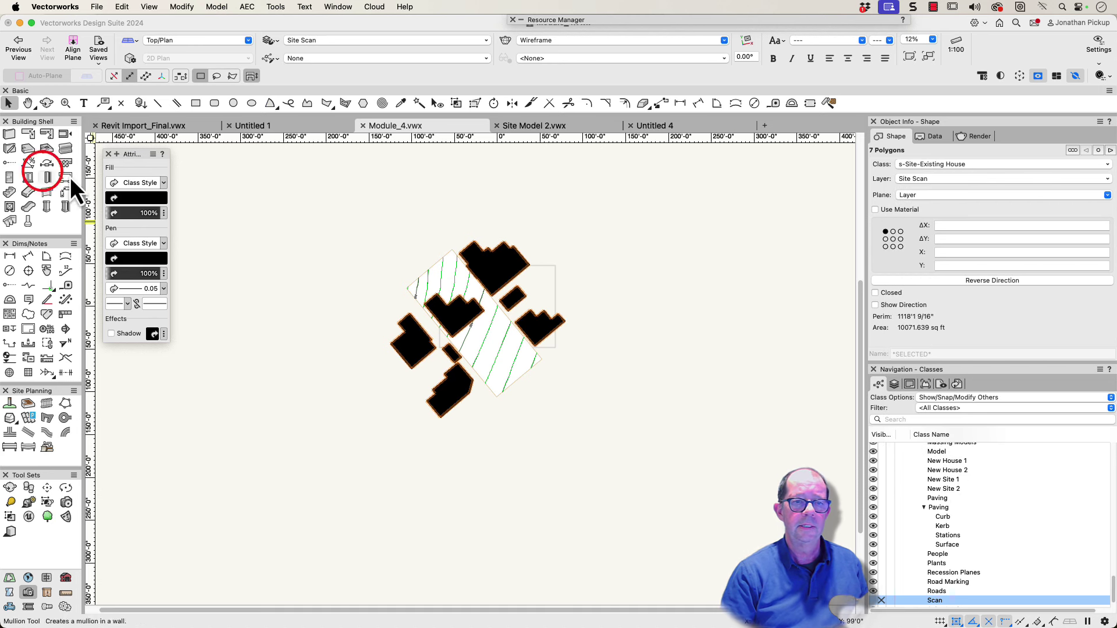
Set the house outlines' fill to None, then select the top house outline.
{"action": "left_click", "coordinate": [128, 185]}
{"action": "left_click", "coordinate": [130, 205]}
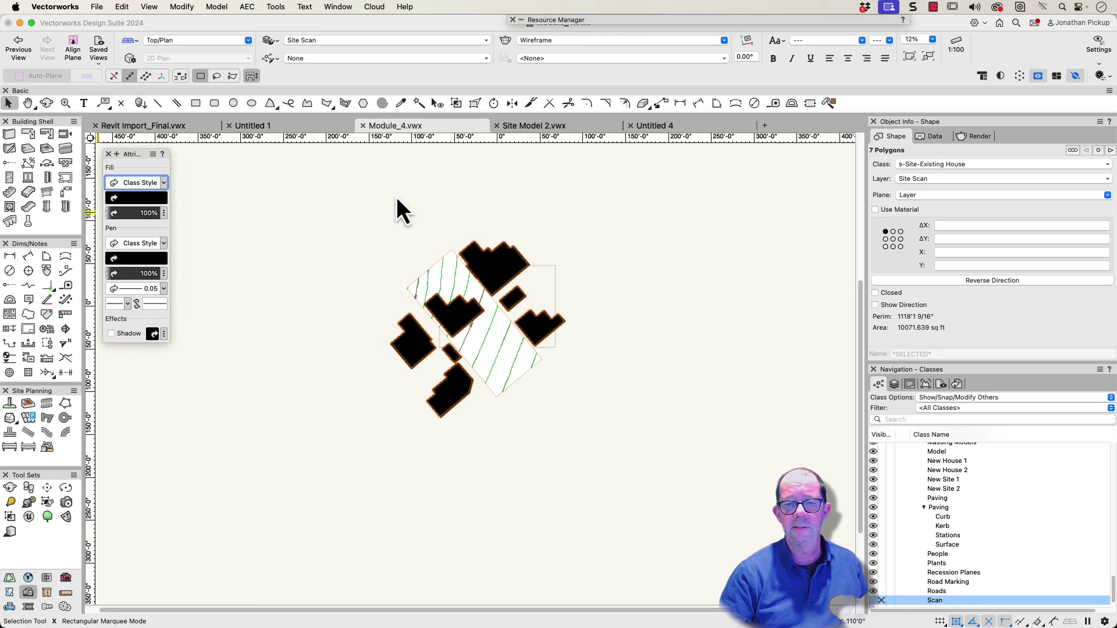
{"action": "left_click", "coordinate": [540, 183]}
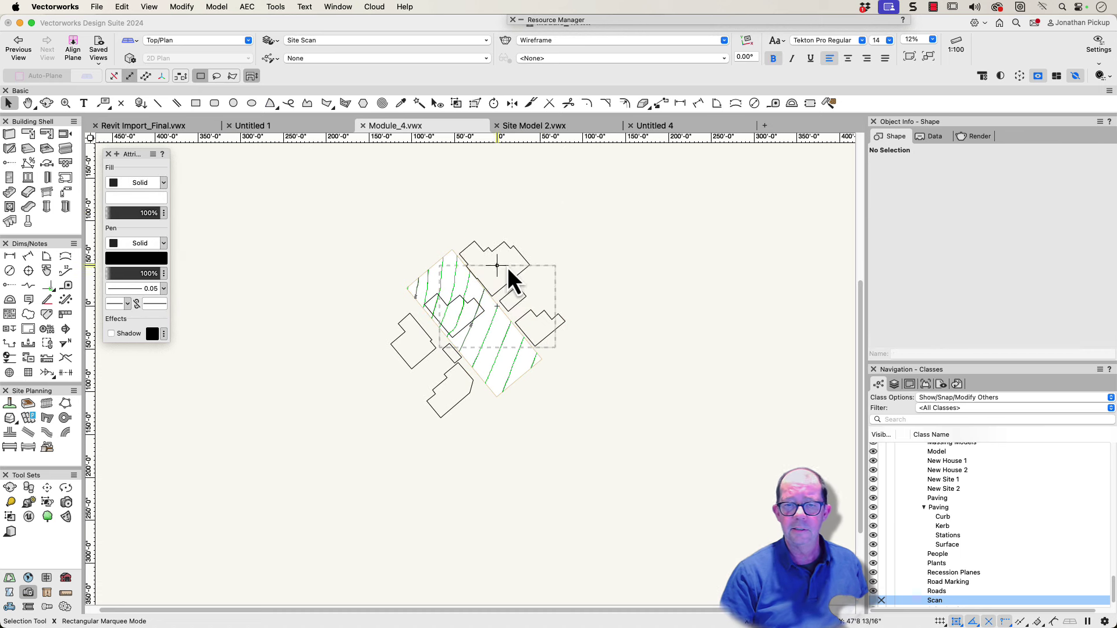
{"action": "left_click", "coordinate": [514, 283]}
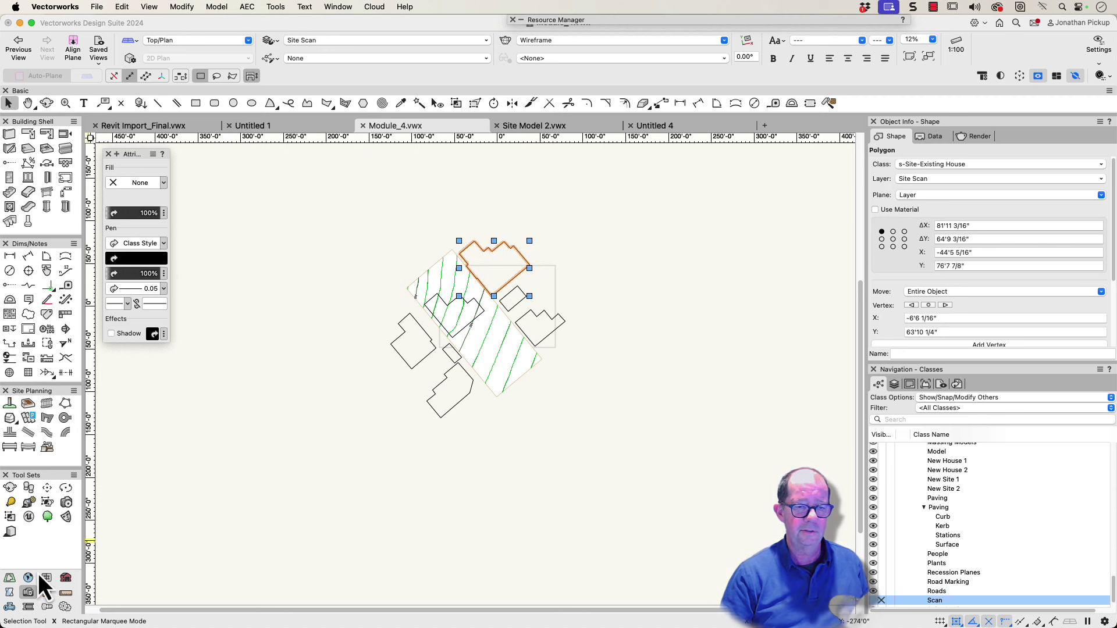
Trace a five-corner massing model footprint around the left house polygon.
{"action": "left_click", "coordinate": [8, 579]}
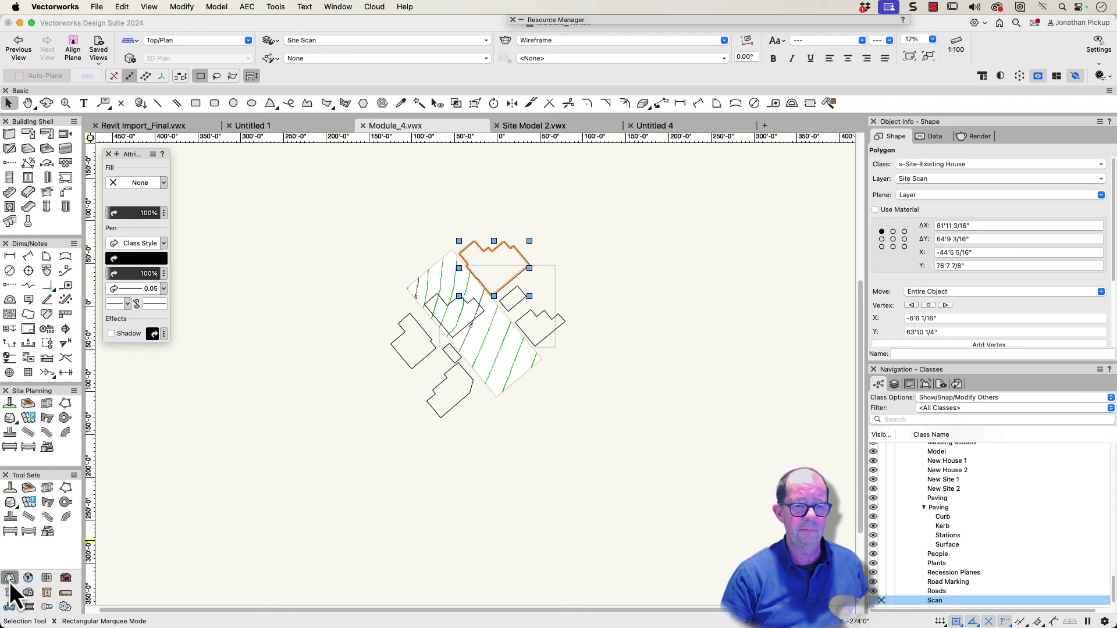
{"action": "left_click", "coordinate": [9, 505]}
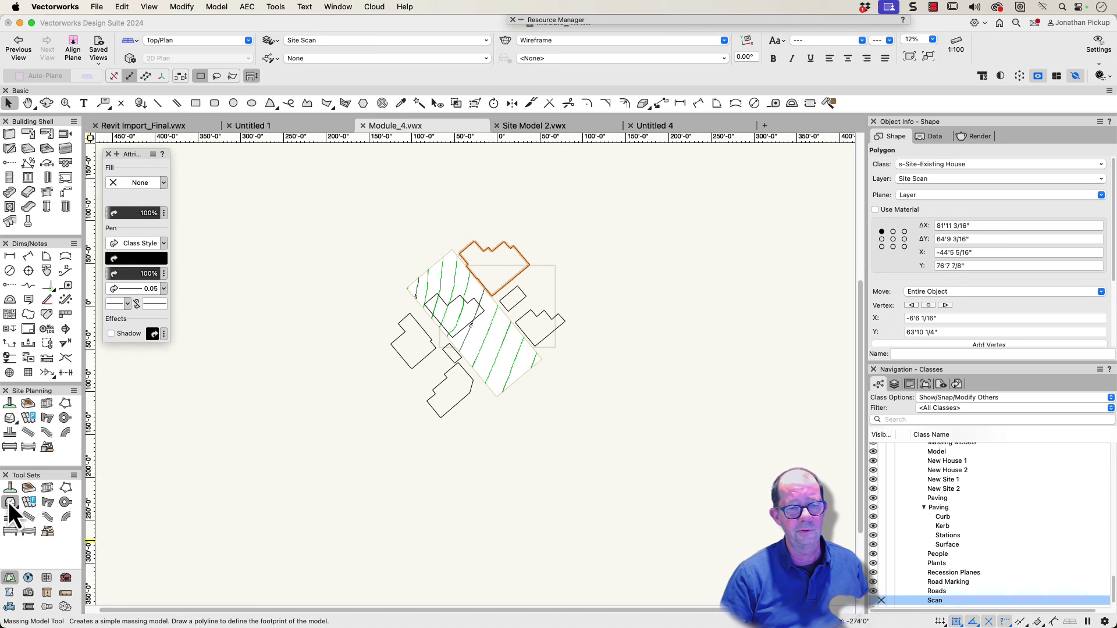
{"action": "scroll", "coordinate": [407, 311], "scroll_direction": "up", "scroll_amount": 2}
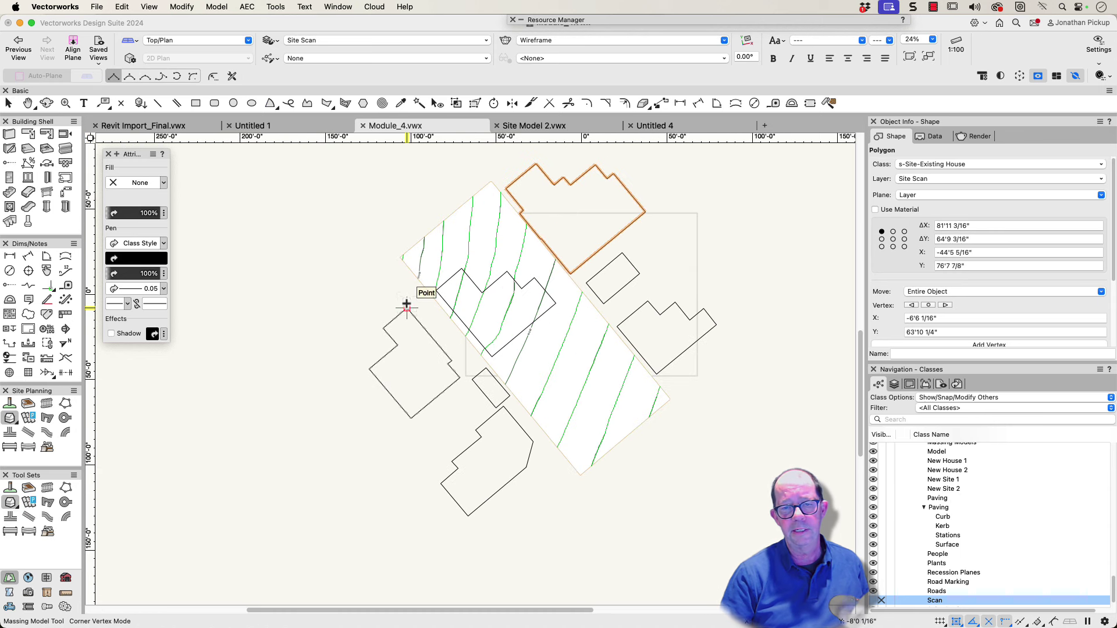
{"action": "left_click", "coordinate": [370, 369]}
{"action": "left_click", "coordinate": [411, 417]}
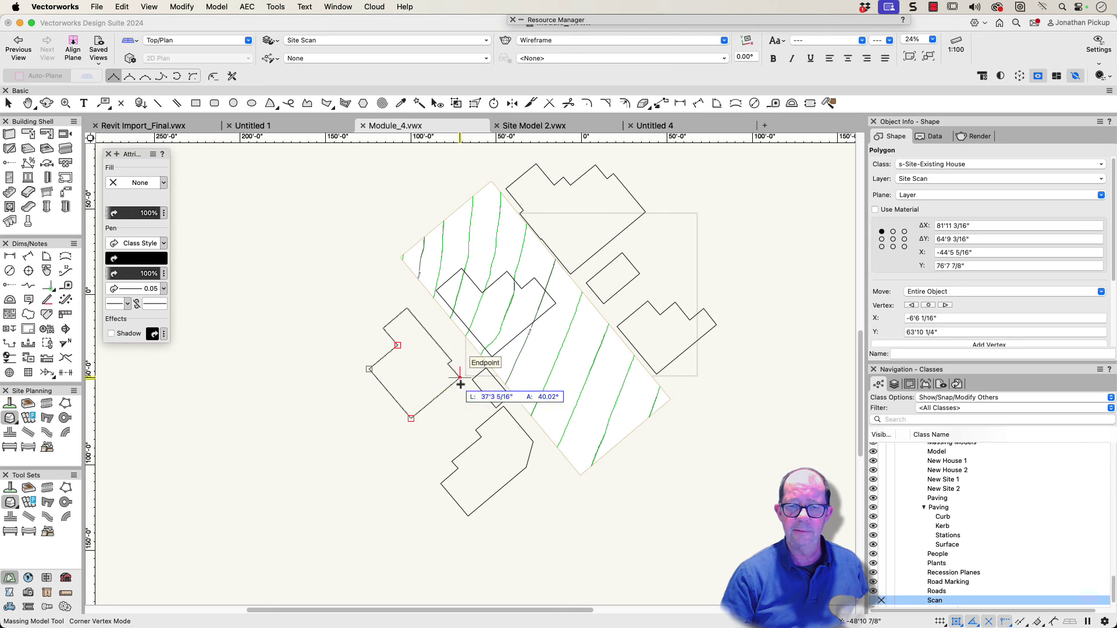
{"action": "left_click", "coordinate": [458, 379]}
{"action": "left_click", "coordinate": [449, 364]}
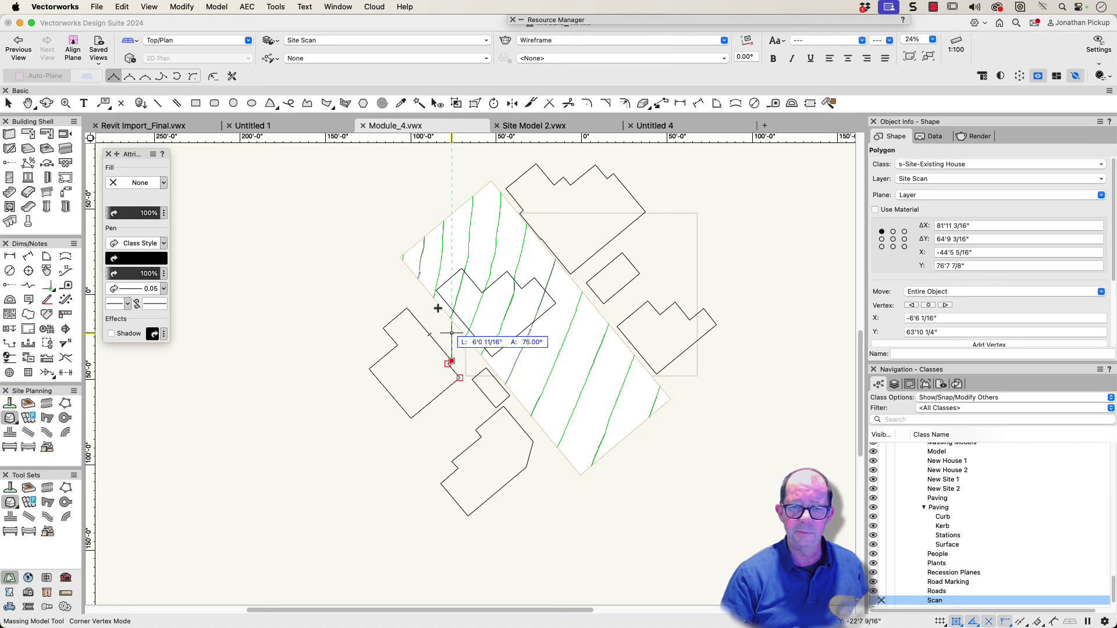
{"action": "left_click", "coordinate": [407, 307]}
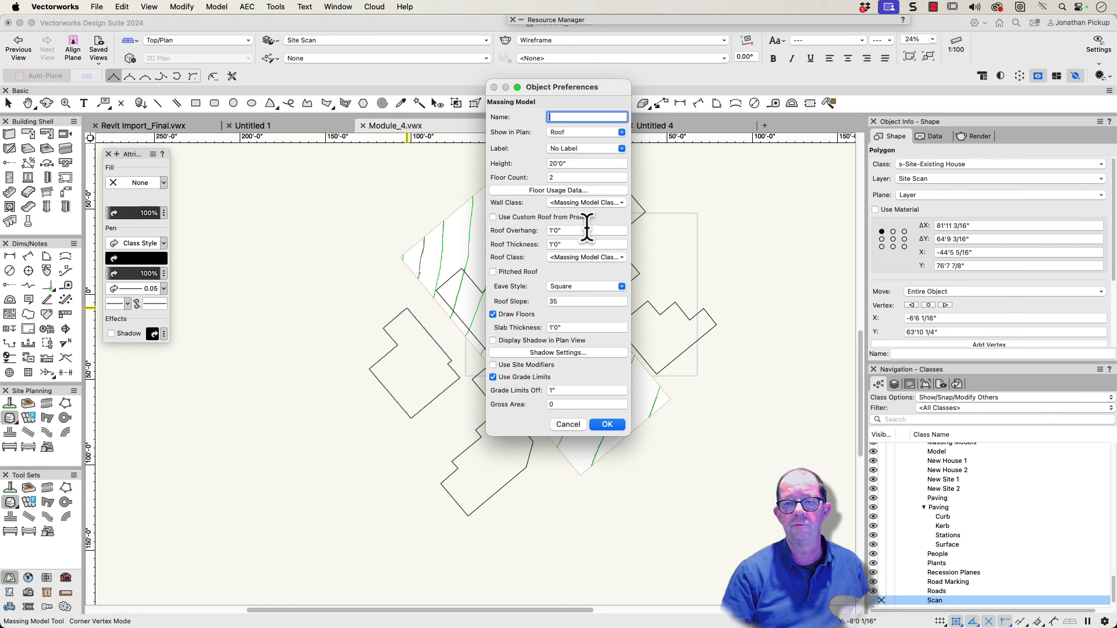
Set the massing model's Wall Class to Site-Massing Model Walls Existing.
{"action": "left_click", "coordinate": [588, 203]}
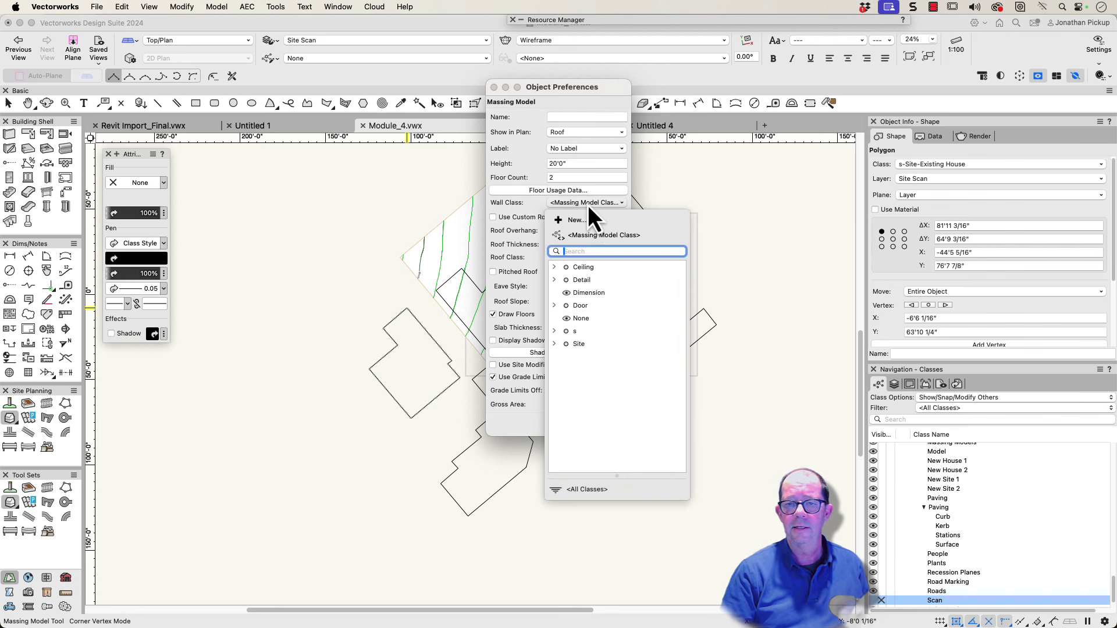
{"action": "left_click", "coordinate": [552, 344]}
{"action": "scroll", "coordinate": [574, 389], "scroll_direction": "down", "scroll_amount": 3}
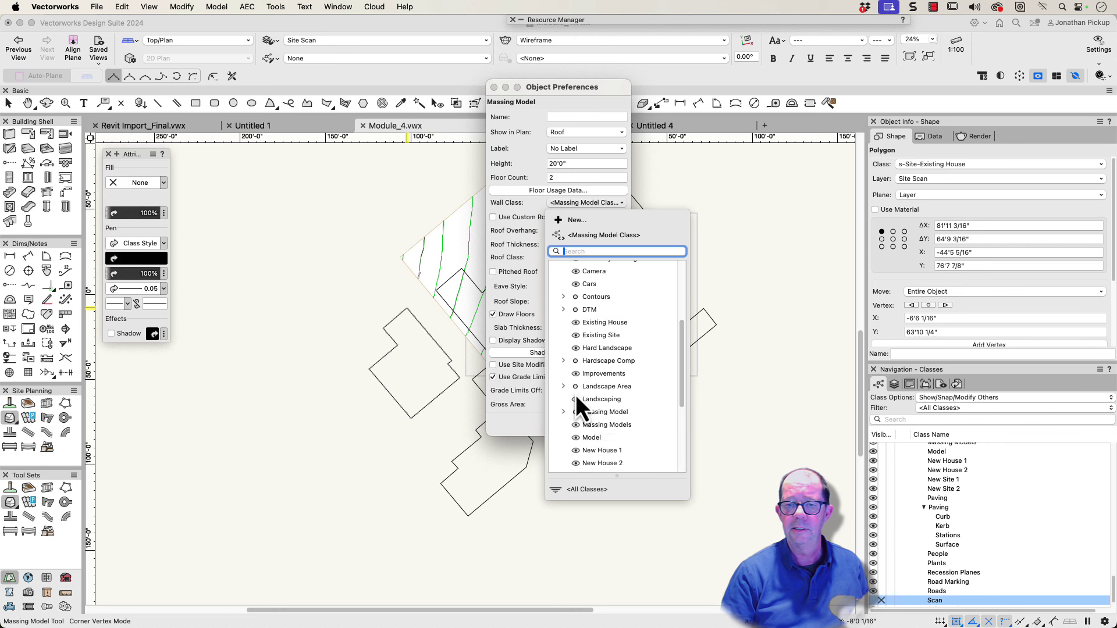
{"action": "left_click", "coordinate": [563, 412]}
{"action": "scroll", "coordinate": [596, 400], "scroll_direction": "down", "scroll_amount": 1}
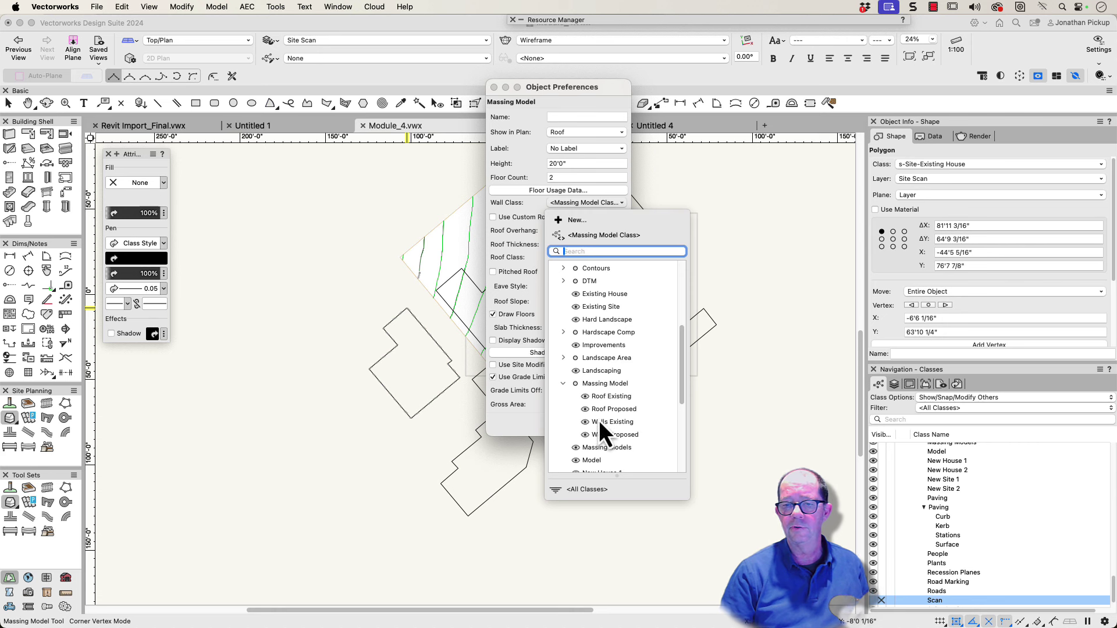
{"action": "left_click", "coordinate": [619, 424]}
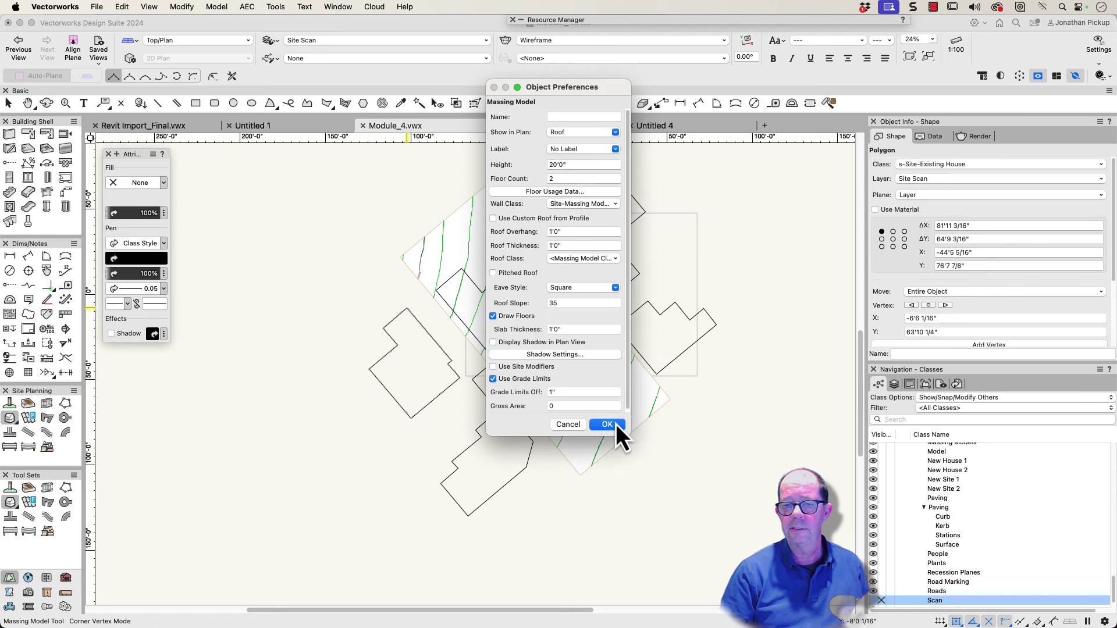
Set the massing model's Roof Class to Site-Massing Model Roof Existing.
{"action": "left_click", "coordinate": [583, 259]}
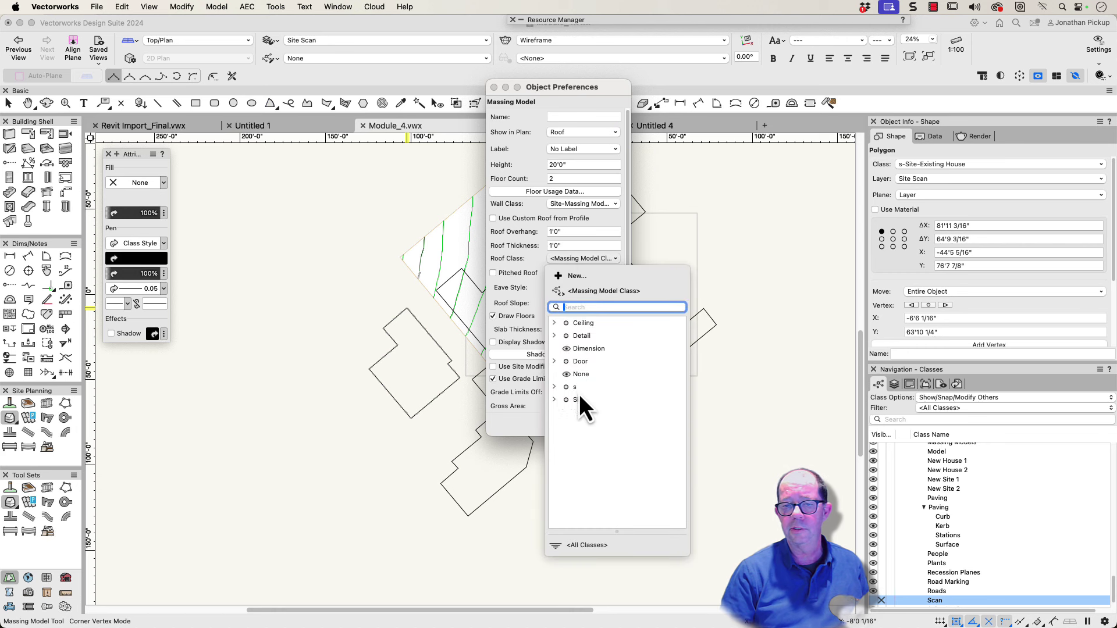
{"action": "left_click", "coordinate": [555, 400]}
{"action": "scroll", "coordinate": [603, 425], "scroll_direction": "down", "scroll_amount": 5}
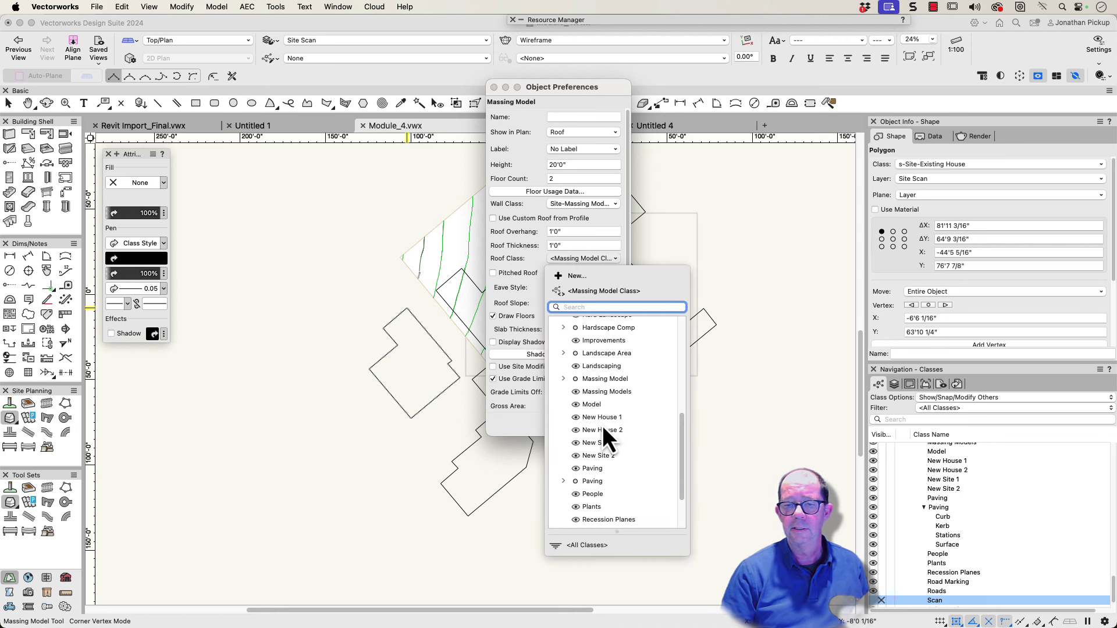
{"action": "left_click", "coordinate": [563, 379]}
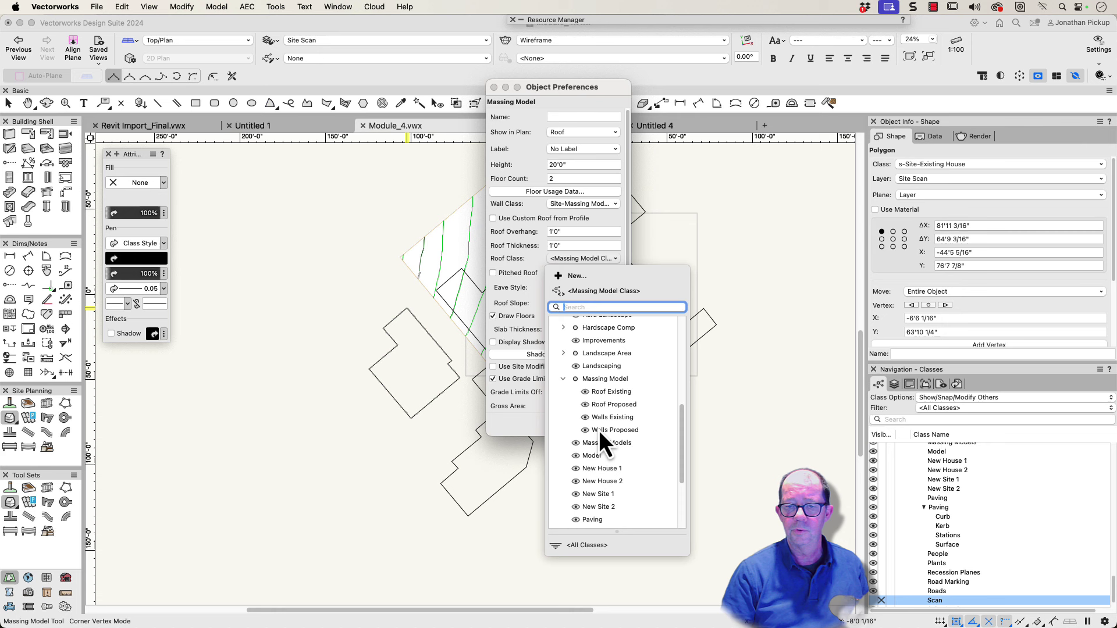
{"action": "left_click", "coordinate": [605, 390]}
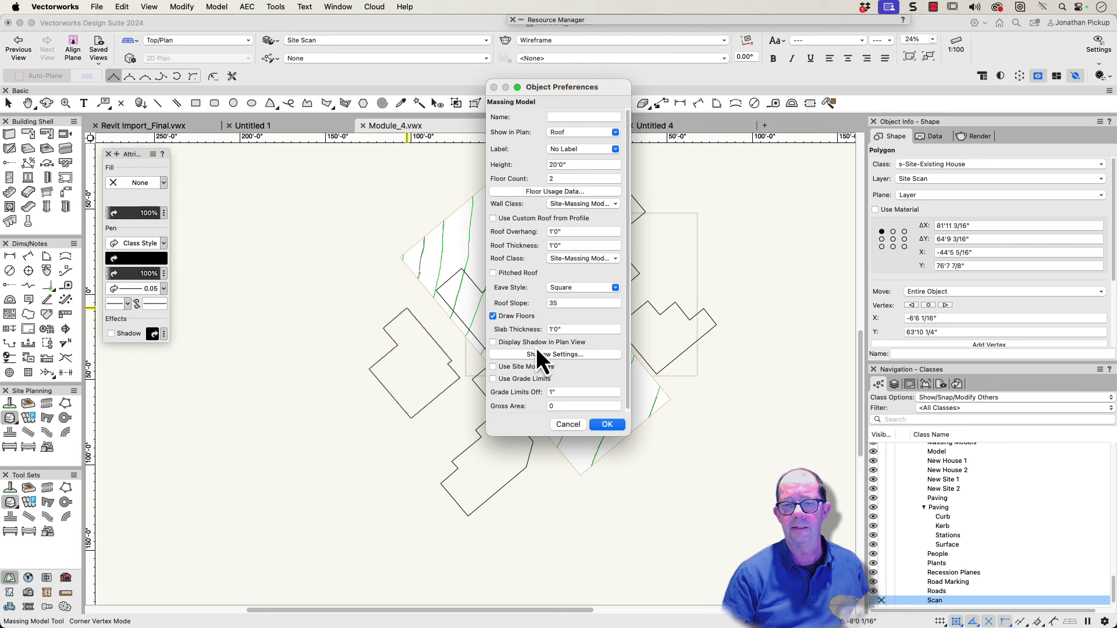
{"action": "left_click", "coordinate": [536, 355]}
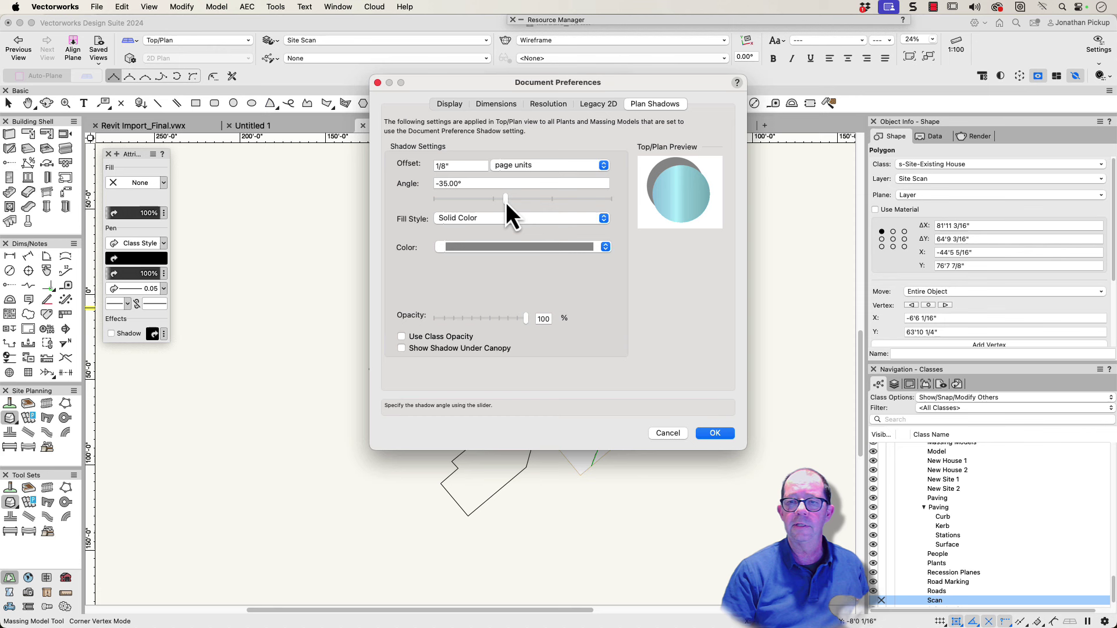
Set plan shadows to a 0.25 factor-of-height offset, 127° angle, black colour, 30% opacity.
{"action": "left_click", "coordinate": [465, 167]}
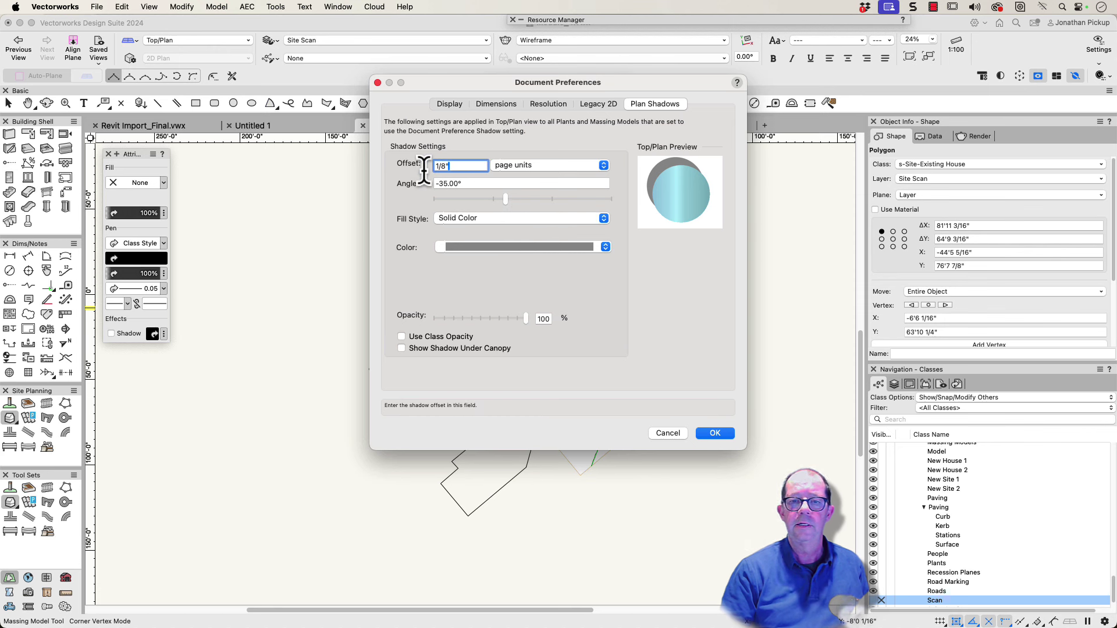
{"action": "key", "text": "BackSpace"}
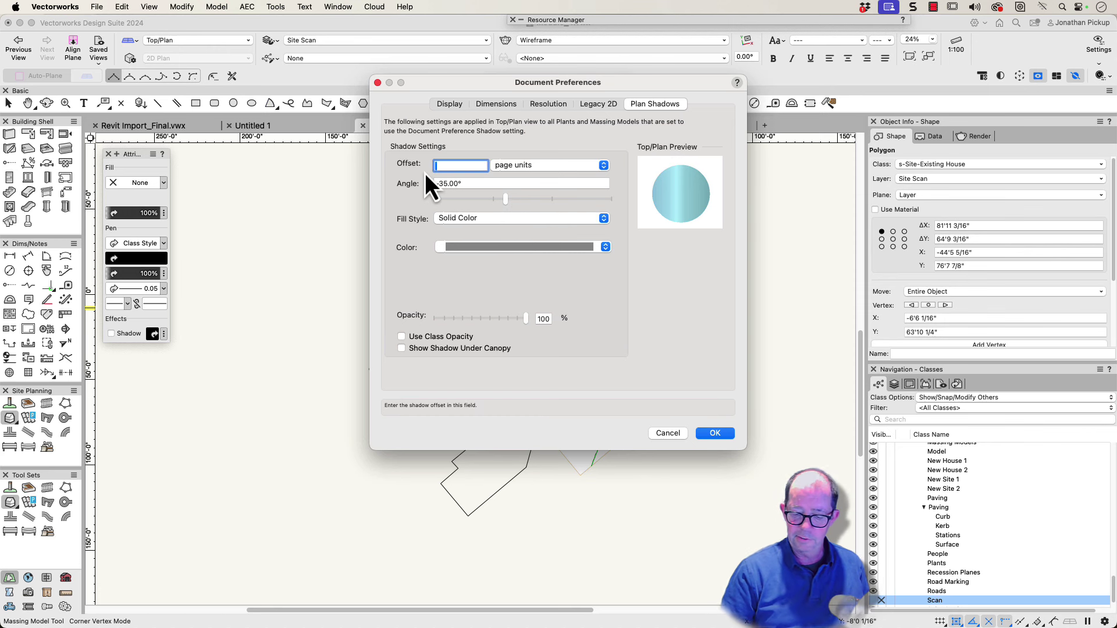
{"action": "type", "text": ".25"}
{"action": "left_click", "coordinate": [505, 165]}
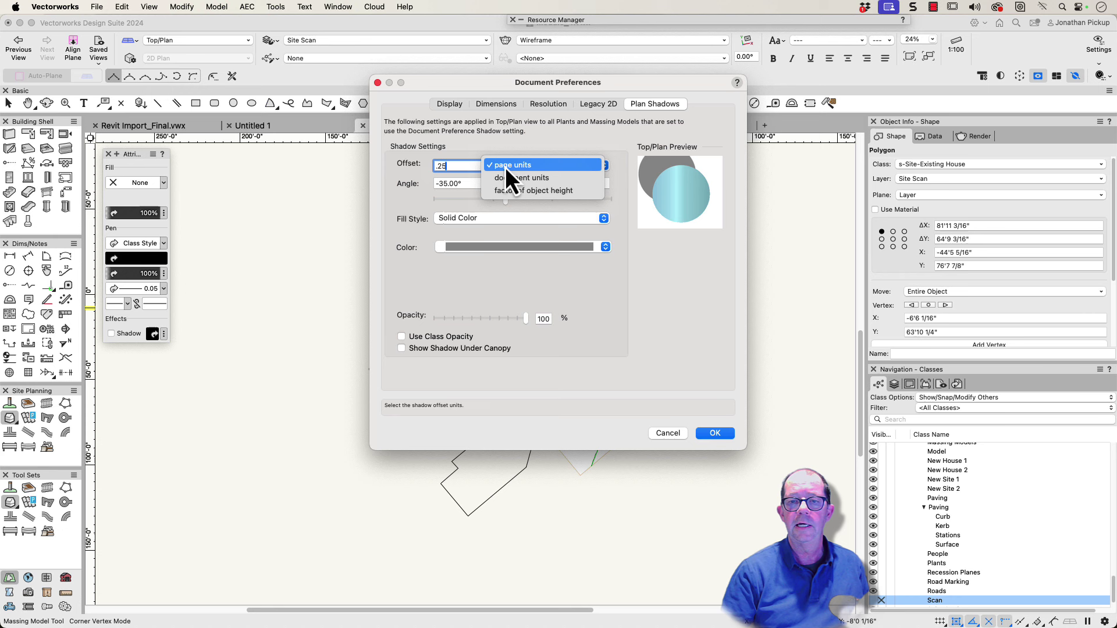
{"action": "left_click", "coordinate": [505, 194]}
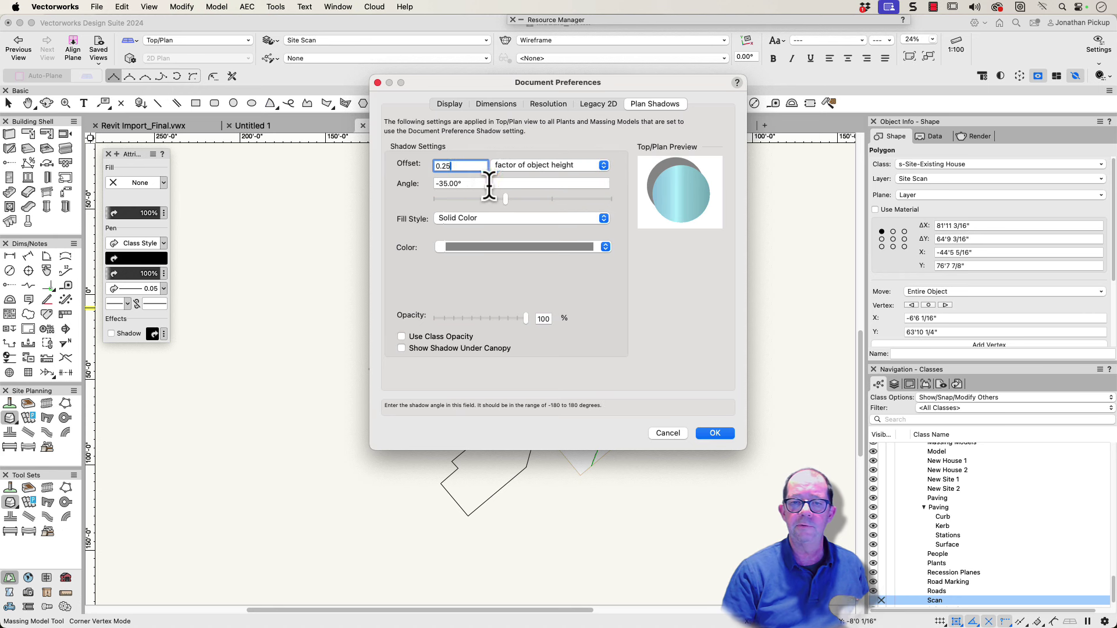
{"action": "left_click_drag", "start_coordinate": [508, 201], "coordinate": [584, 201]}
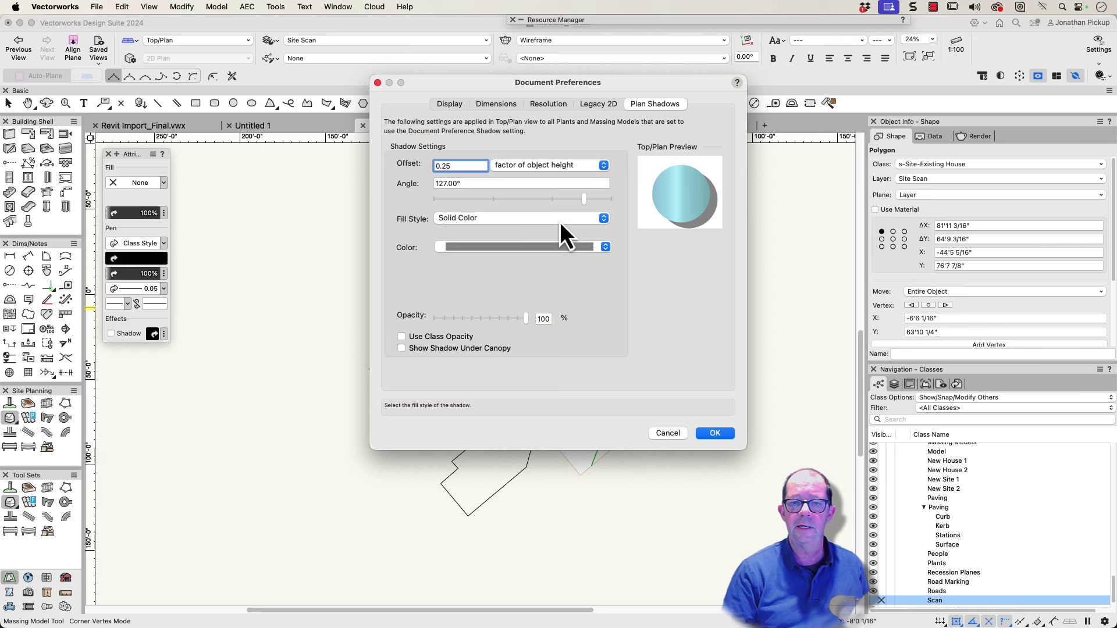
{"action": "left_click", "coordinate": [510, 247]}
{"action": "left_click", "coordinate": [652, 184]}
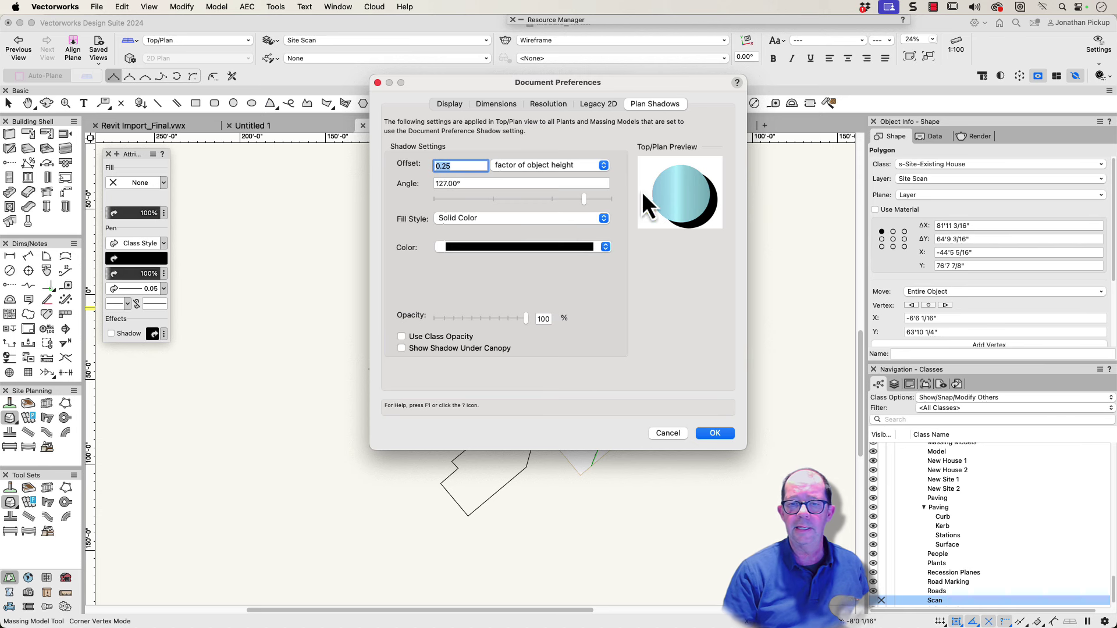
{"action": "left_click_drag", "start_coordinate": [526, 319], "coordinate": [463, 322]}
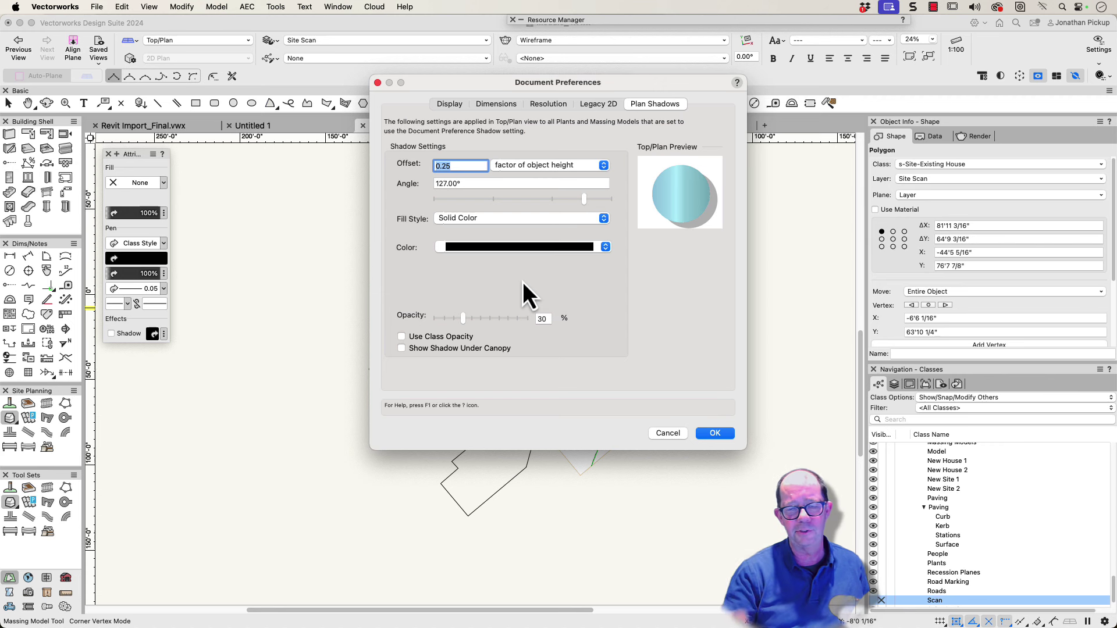
Enable Use Custom Roof from Profile and Pitched Roof, creating the 20' massing model.
{"action": "left_click", "coordinate": [719, 435]}
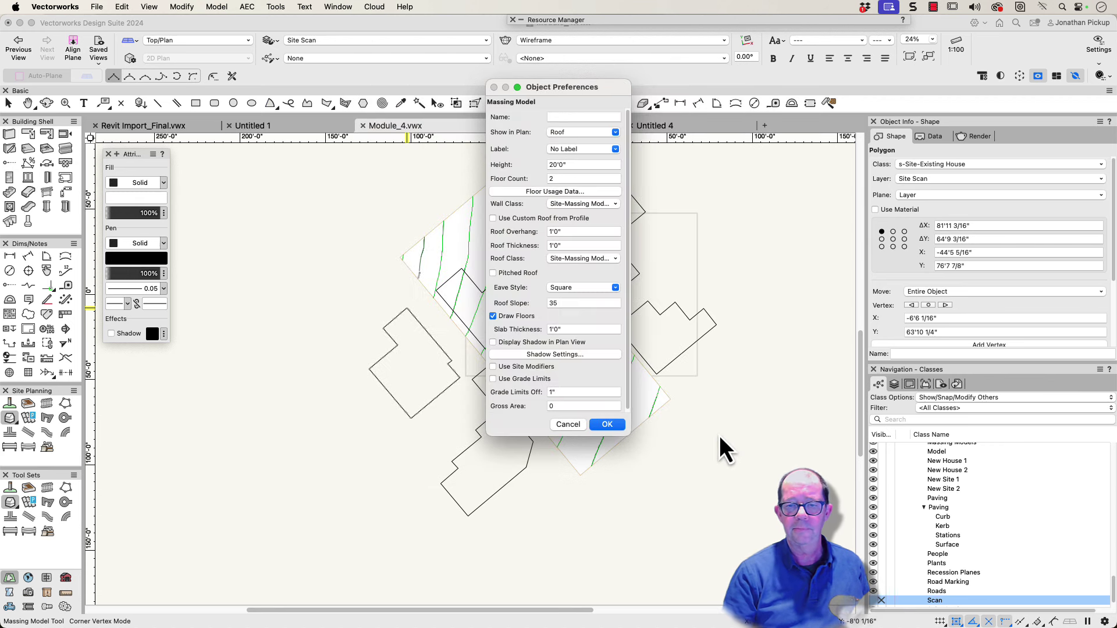
{"action": "left_click", "coordinate": [606, 425]}
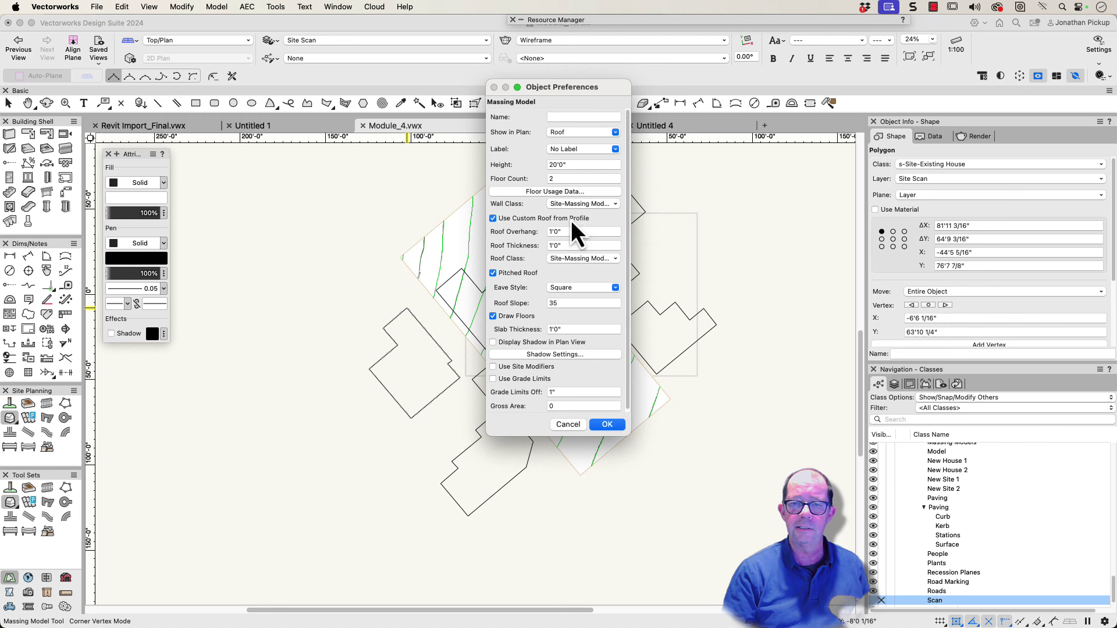
{"action": "left_click", "coordinate": [535, 225]}
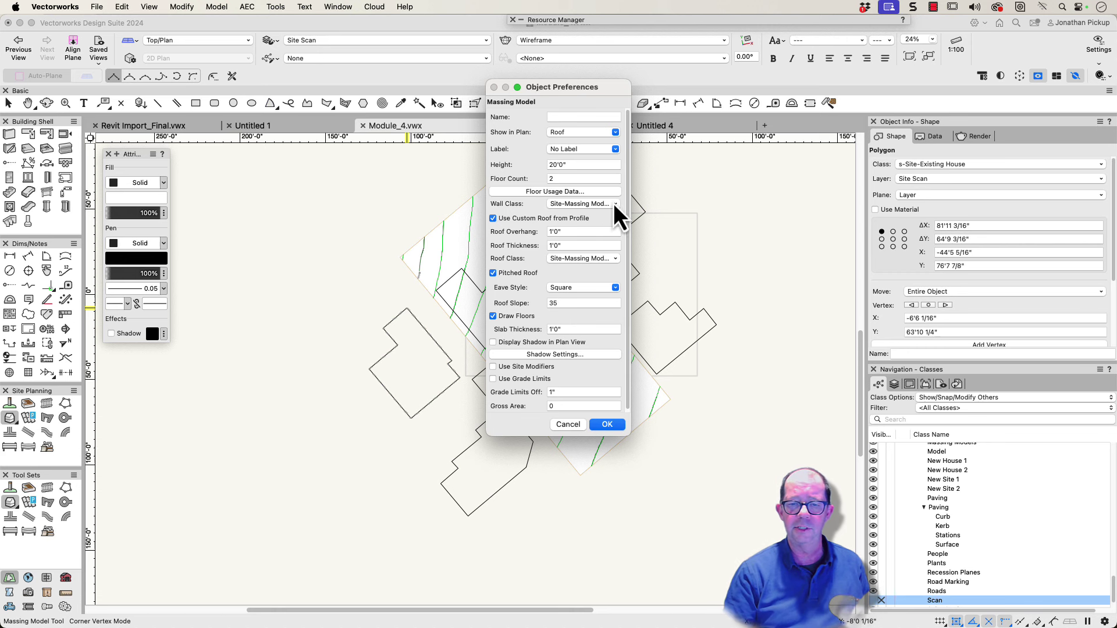
{"action": "left_click", "coordinate": [605, 424]}
{"action": "key", "text": "x"}
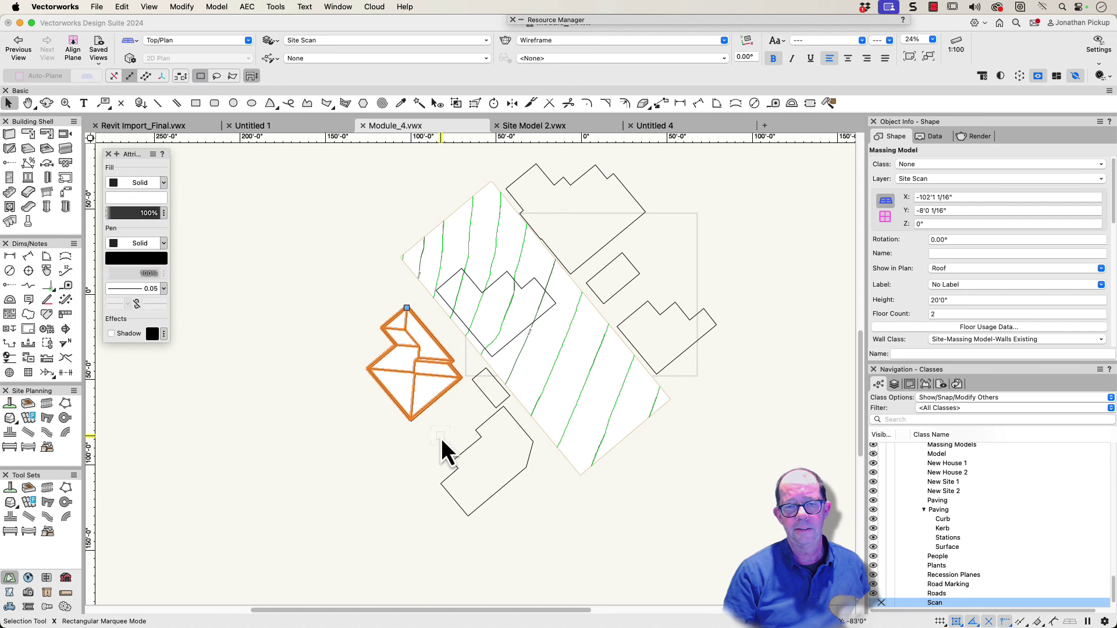
In the massing model's roof profile, change the roof edge shape to Gable.
{"action": "right_click", "coordinate": [408, 332]}
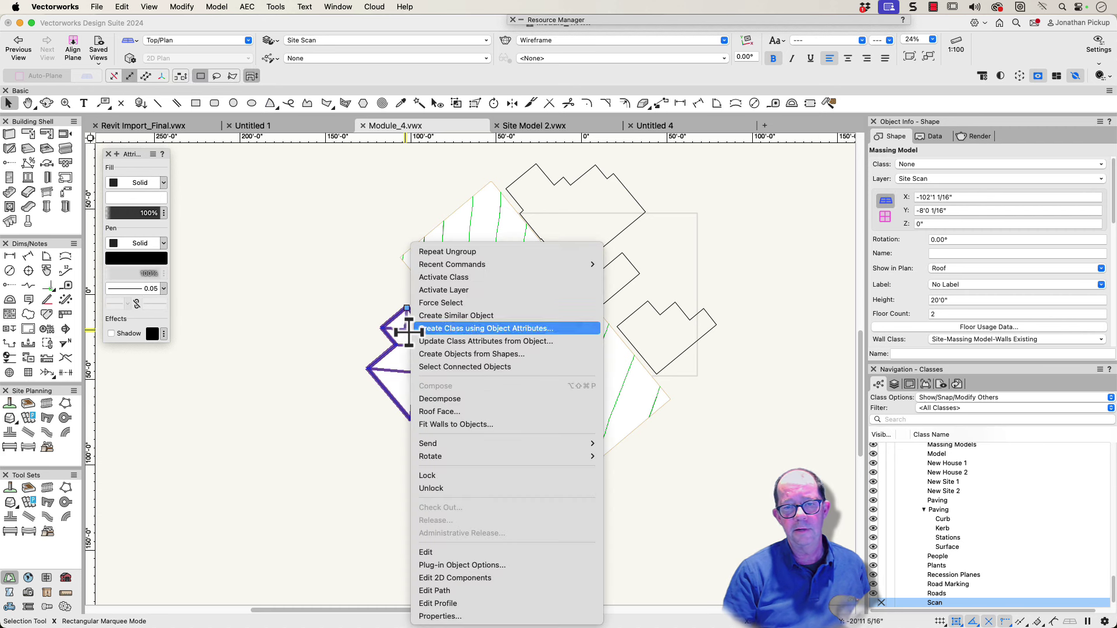
{"action": "left_click", "coordinate": [442, 603]}
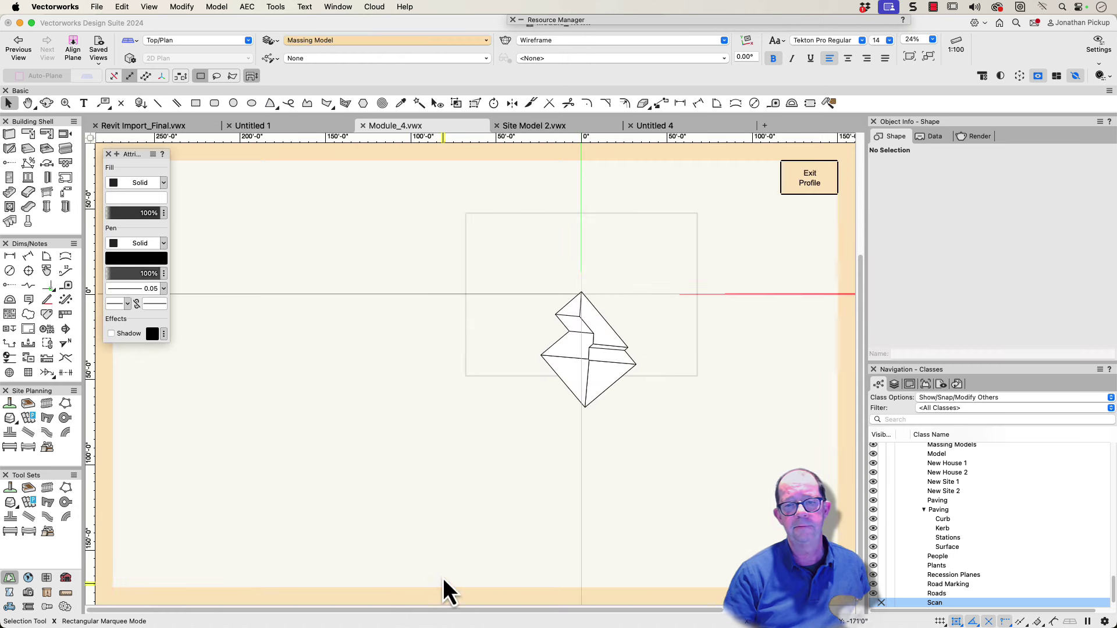
{"action": "left_click", "coordinate": [570, 317]}
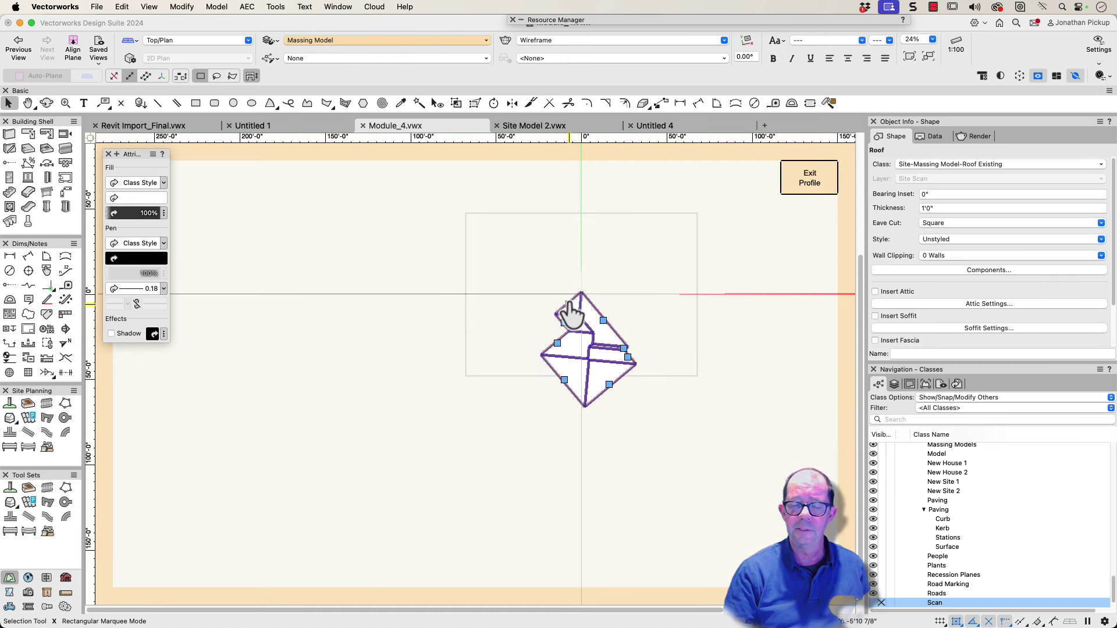
{"action": "double_click", "coordinate": [569, 305]}
{"action": "left_click", "coordinate": [430, 154]}
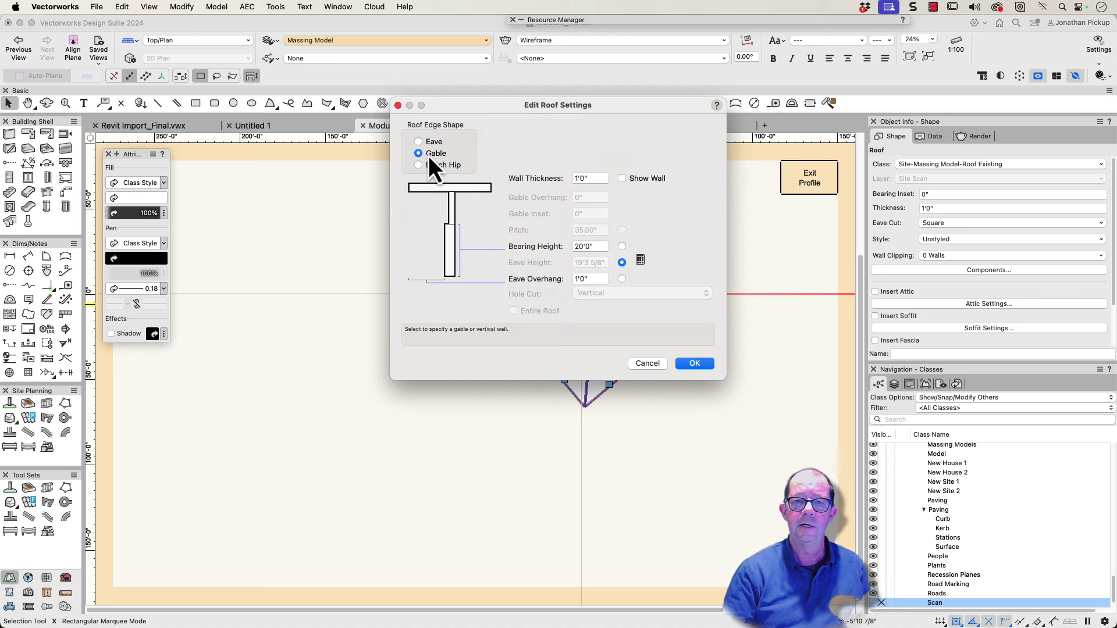
{"action": "left_click", "coordinate": [693, 369]}
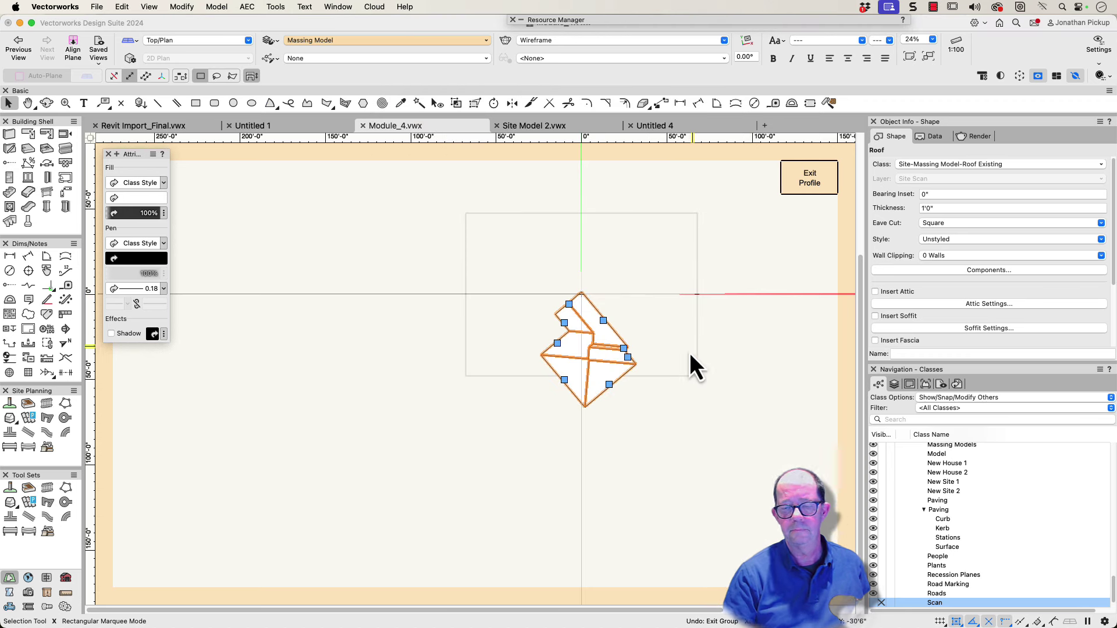
Leave roof profile editing and orbit into a shaded perspective of the site.
{"action": "left_click", "coordinate": [809, 185]}
{"action": "key", "text": "shift+c"}
{"action": "mouse_move", "coordinate": [573, 362]}
{"action": "left_mouse_down"}
{"action": "mouse_move", "coordinate": [575, 378]}
{"action": "mouse_move", "coordinate": [769, 274]}
{"action": "mouse_move", "coordinate": [948, 145]}
{"action": "mouse_move", "coordinate": [461, 349]}
{"action": "left_mouse_up"}
{"action": "key", "text": "x"}
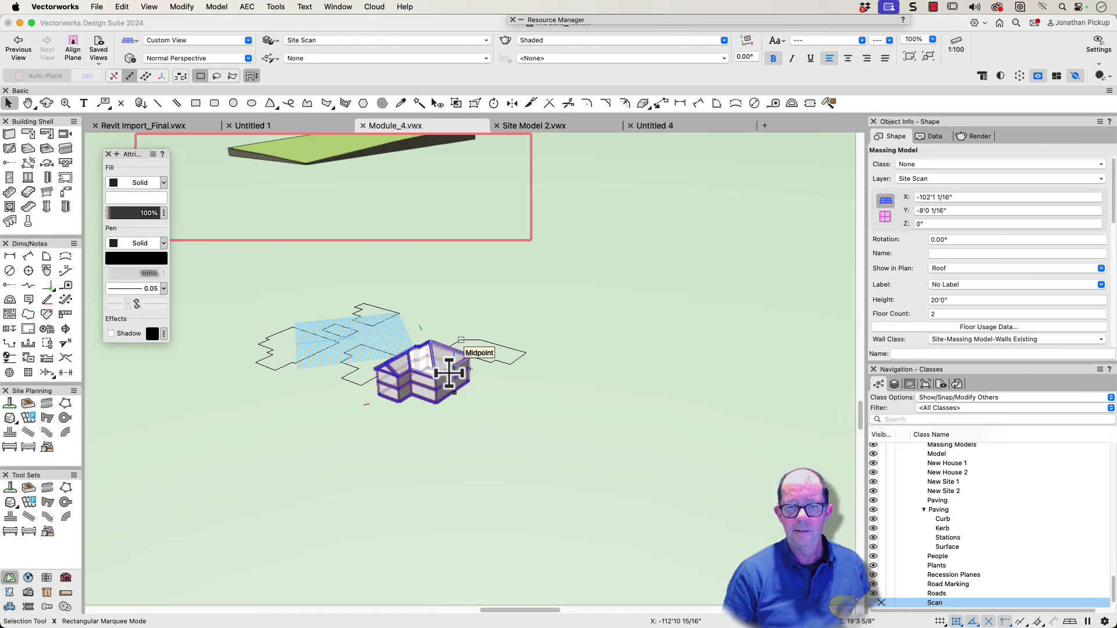
Raise the massing house's Z elevation to 41m and orbit around it.
{"action": "left_click", "coordinate": [451, 373]}
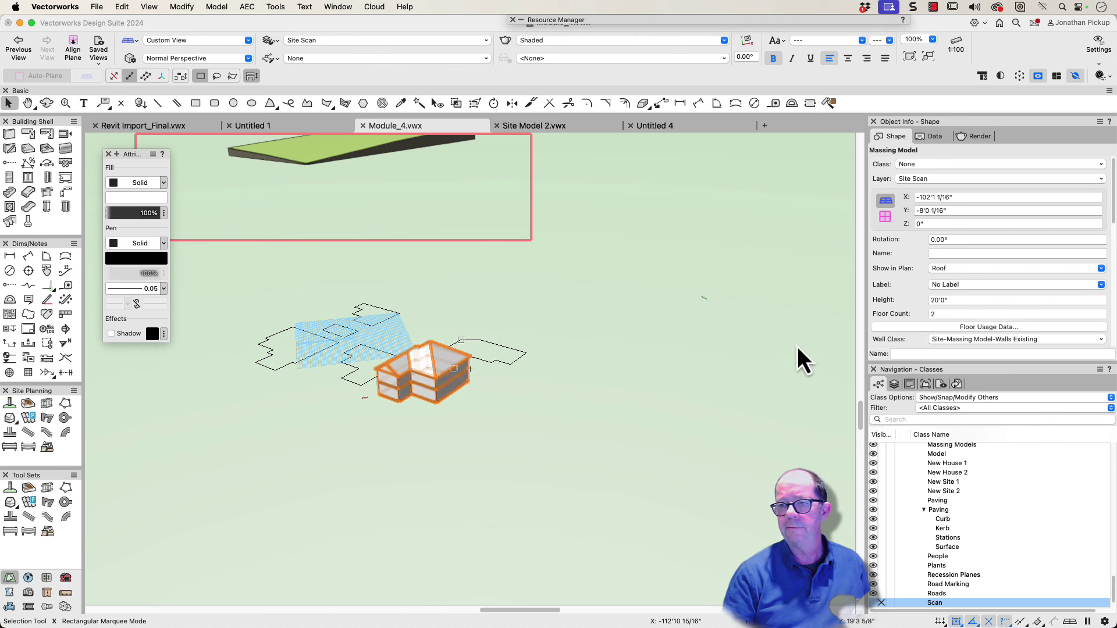
{"action": "left_click", "coordinate": [946, 224]}
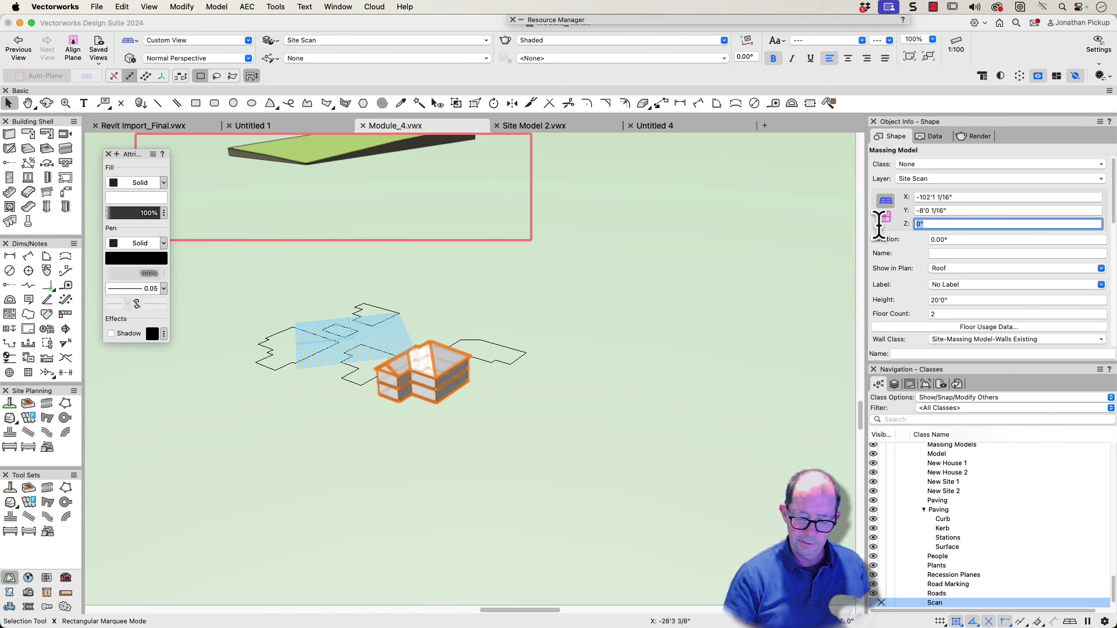
{"action": "type", "text": "41m"}
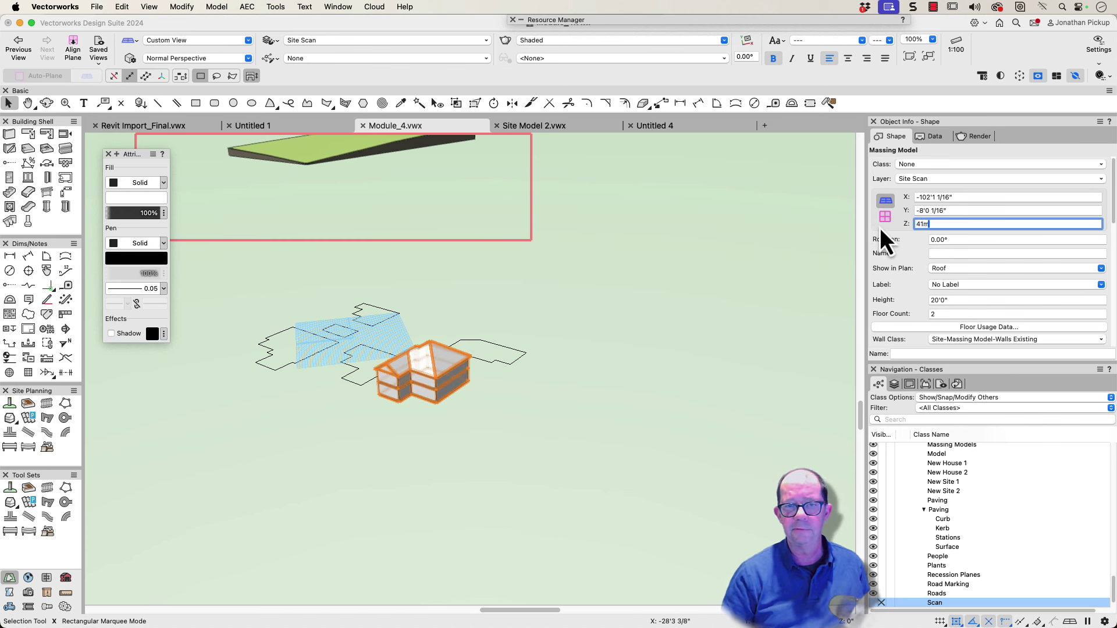
{"action": "key", "text": "Return"}
{"action": "key", "text": "shift+c"}
{"action": "left_click_drag", "start_coordinate": [392, 220], "coordinate": [448, 257]}
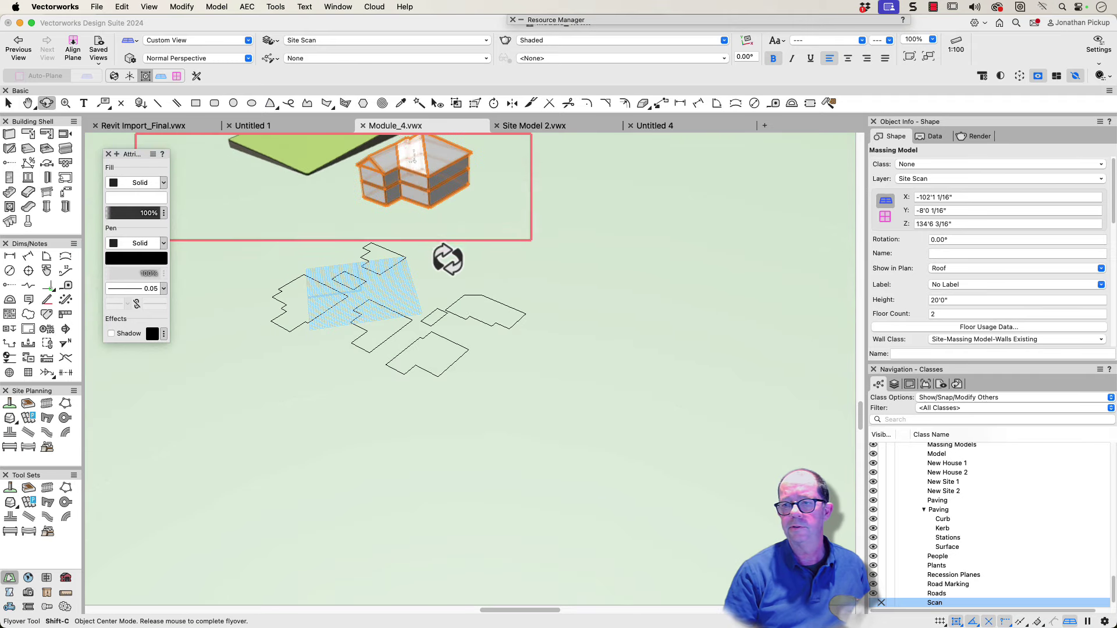
{"action": "key", "text": "x"}
Select the site model, undo the house elevation back to Z 0", and frame site and house.
{"action": "left_click", "coordinate": [307, 166]}
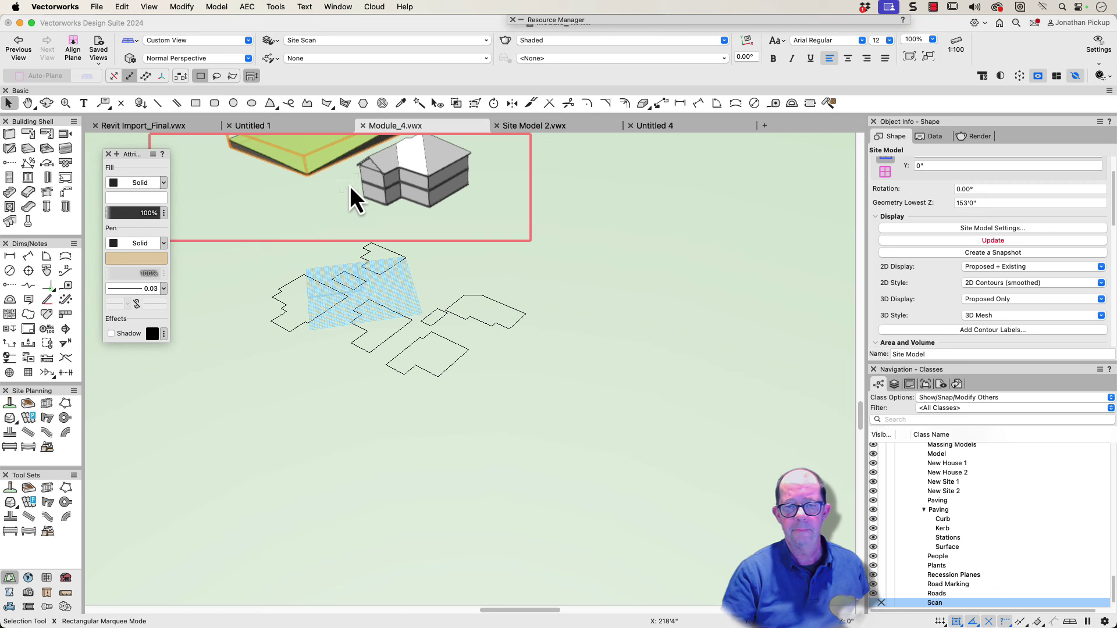
{"action": "middle_click_drag", "start_coordinate": [350, 186], "coordinate": [409, 255]}
{"action": "key", "text": "super+z"}
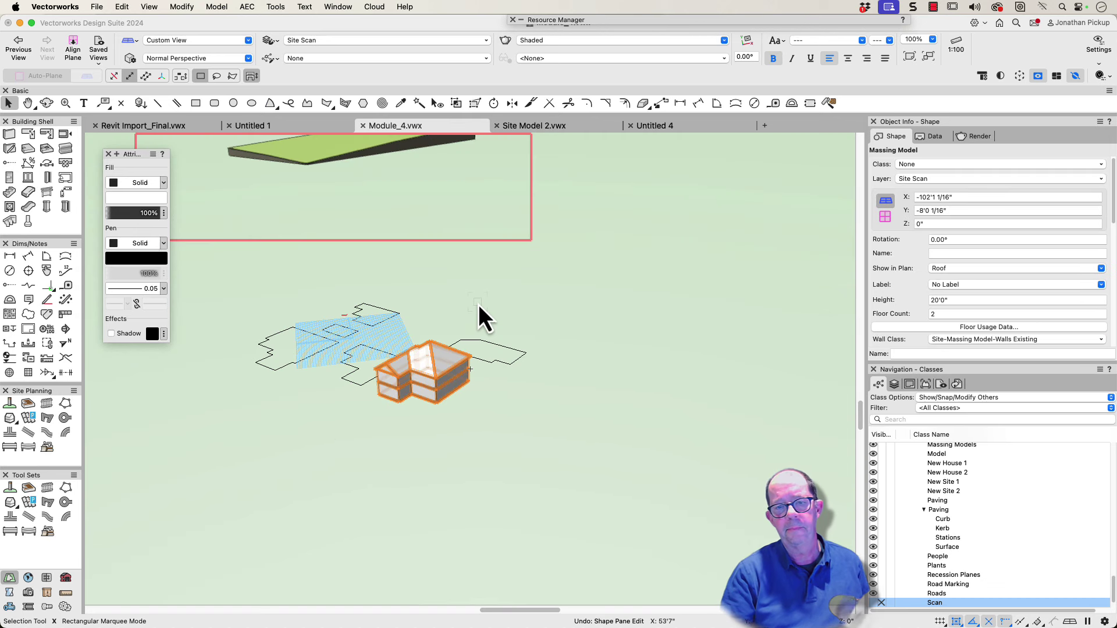
{"action": "middle_click_drag", "start_coordinate": [506, 326], "coordinate": [475, 407]}
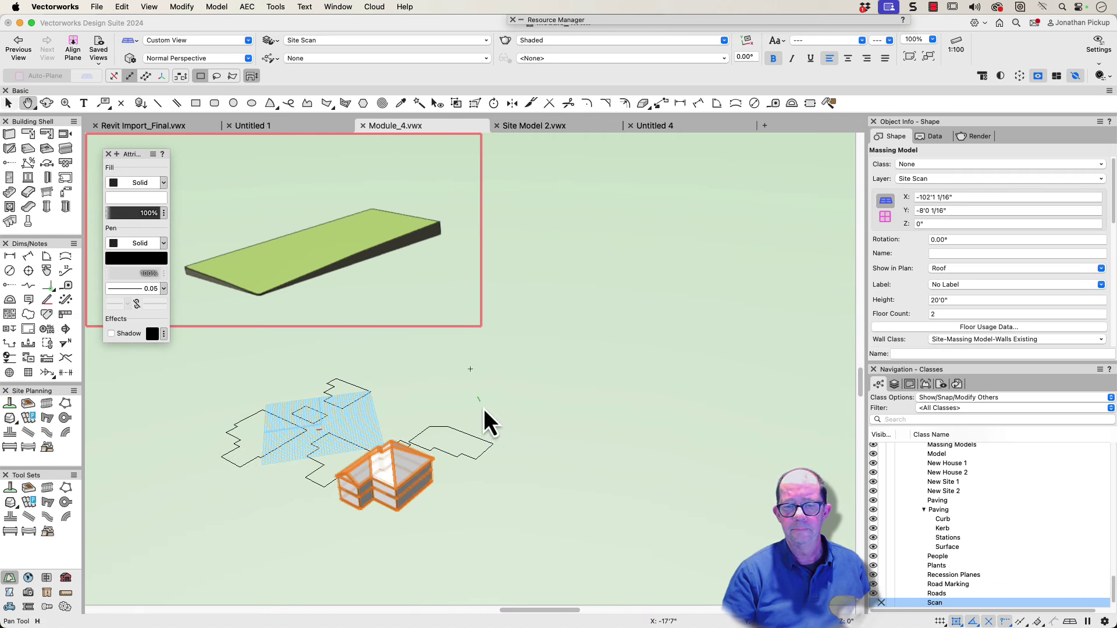
Make the site plan design layer active from the design layers list.
{"action": "left_click", "coordinate": [894, 385]}
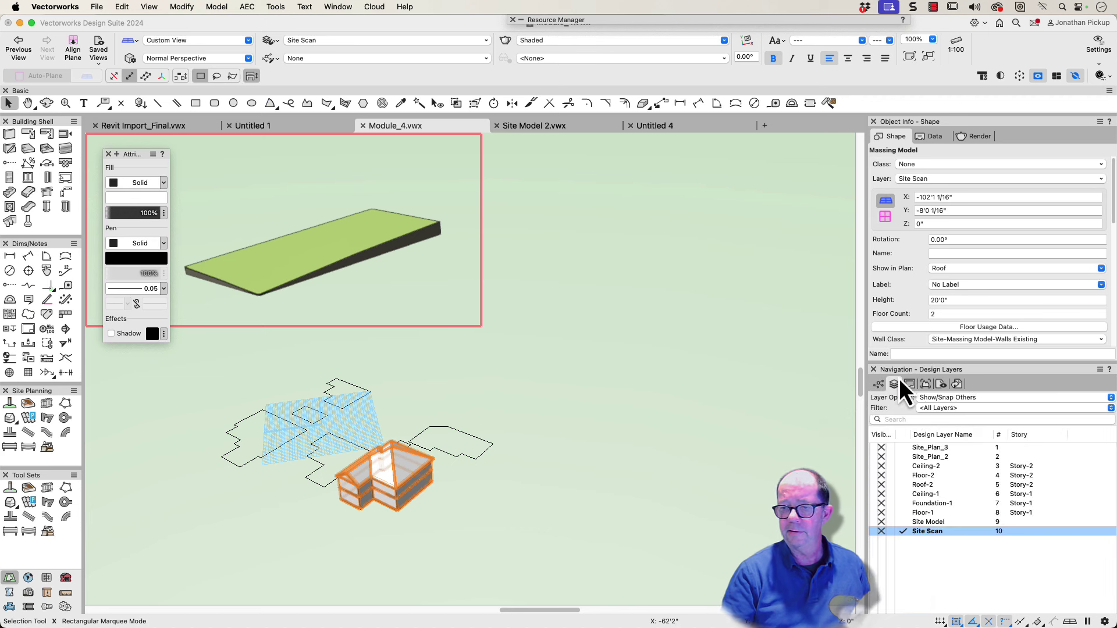
{"action": "left_click", "coordinate": [901, 466]}
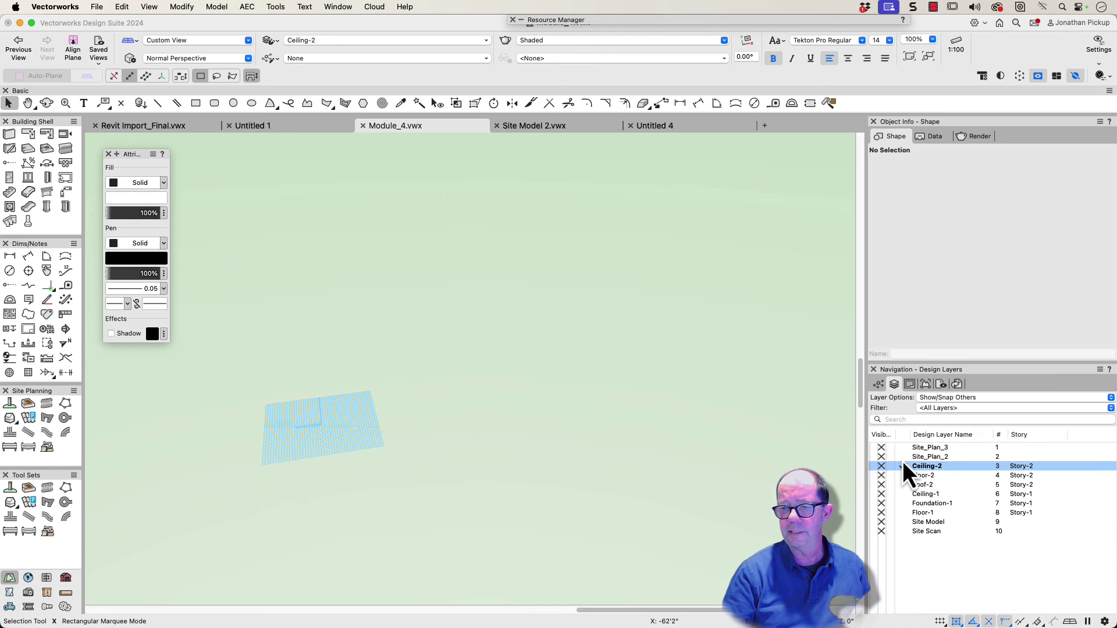
{"action": "left_click", "coordinate": [903, 458]}
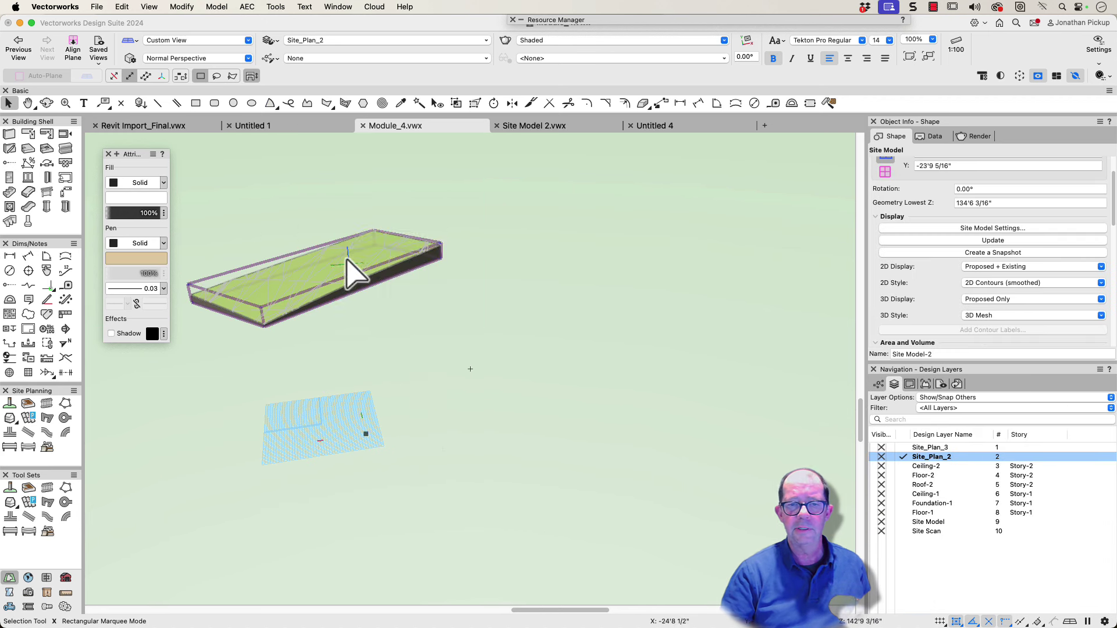
Edit the site model's crop, exit crop editing, and orbit the hexagonal terrain in 3D.
{"action": "right_click", "coordinate": [349, 265]}
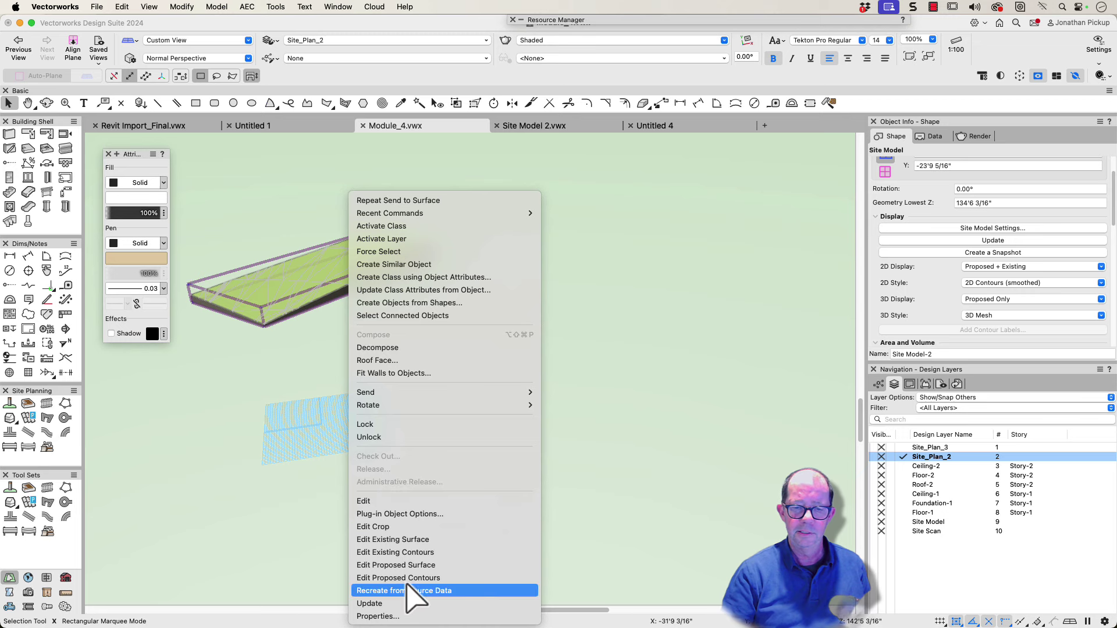
{"action": "left_click", "coordinate": [383, 526]}
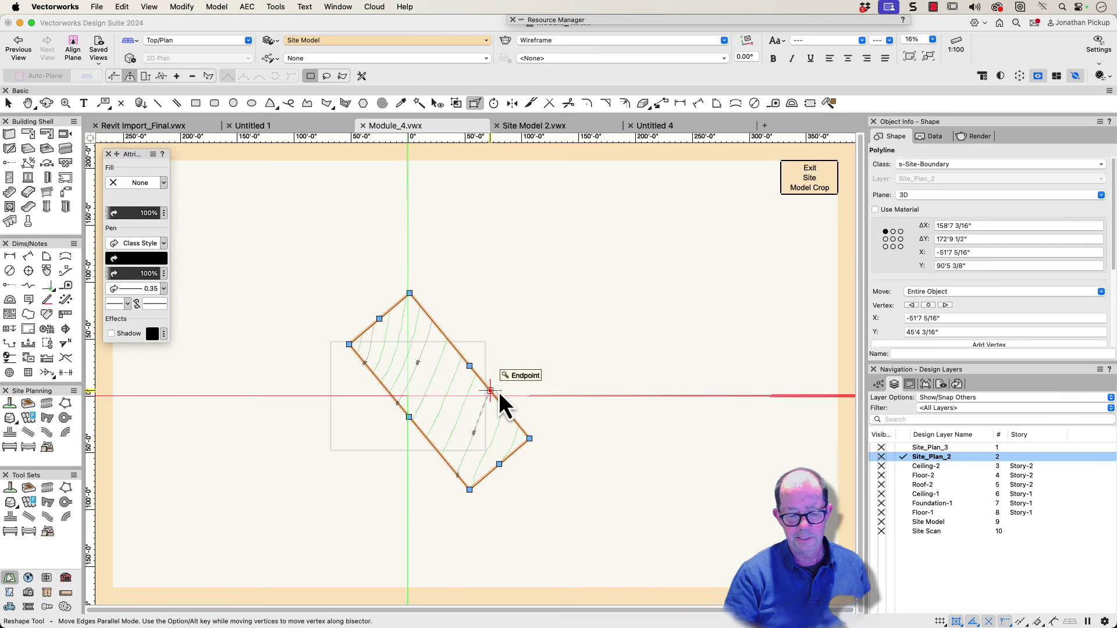
{"action": "left_click", "coordinate": [498, 392]}
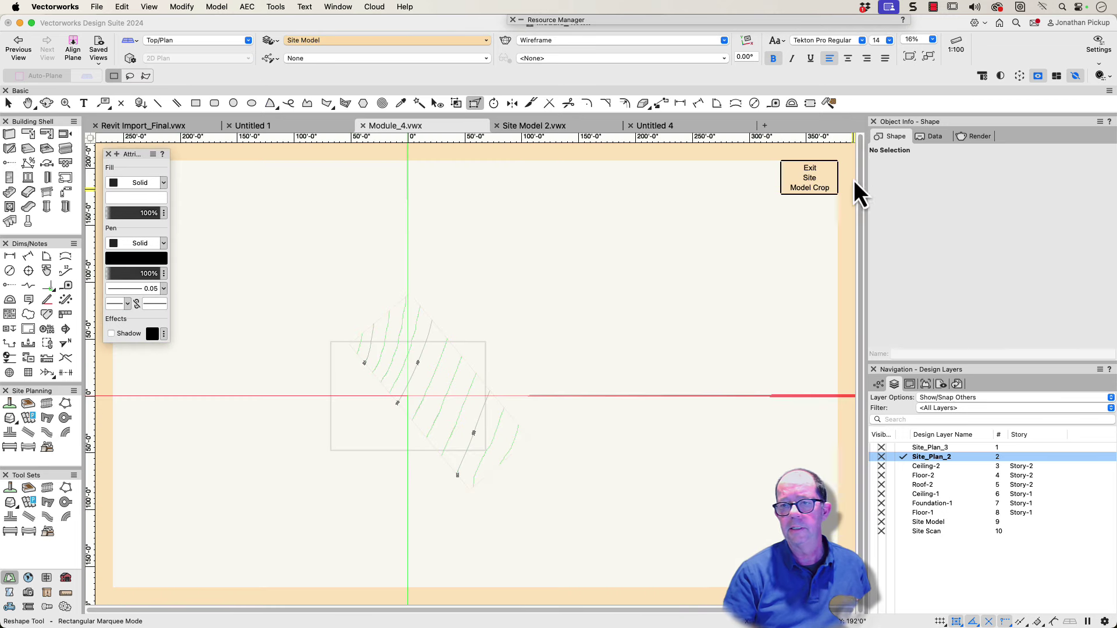
{"action": "left_click", "coordinate": [810, 182]}
{"action": "middle_click_drag", "start_coordinate": [337, 362], "coordinate": [424, 257], "text": "shift"}
{"action": "key", "text": "super+shift+Up"}
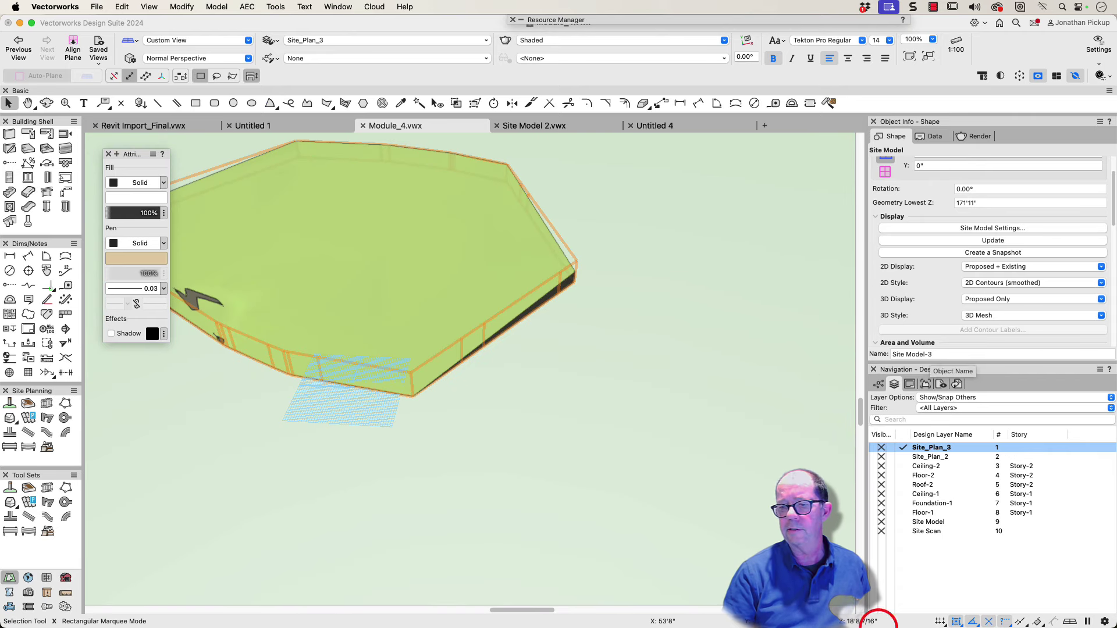
With Site Scan active, send the house onto Site Model-3, placing it at Z 175'3 13/16".
{"action": "left_click", "coordinate": [903, 531]}
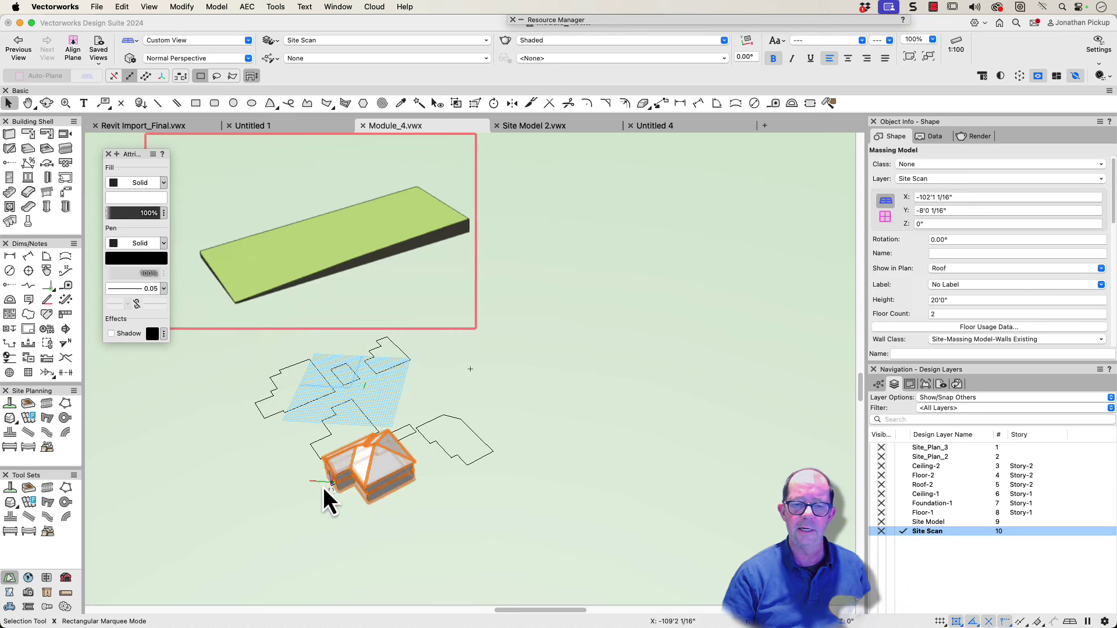
{"action": "left_click", "coordinate": [245, 6]}
{"action": "mouse_move", "coordinate": [315, 269]}
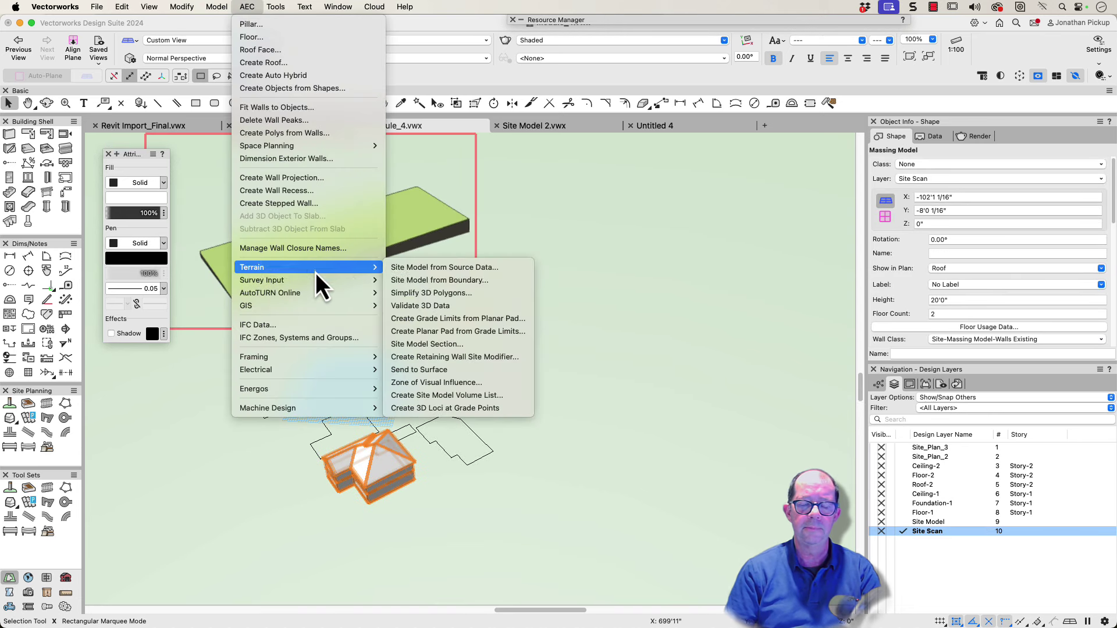
{"action": "left_click", "coordinate": [459, 371]}
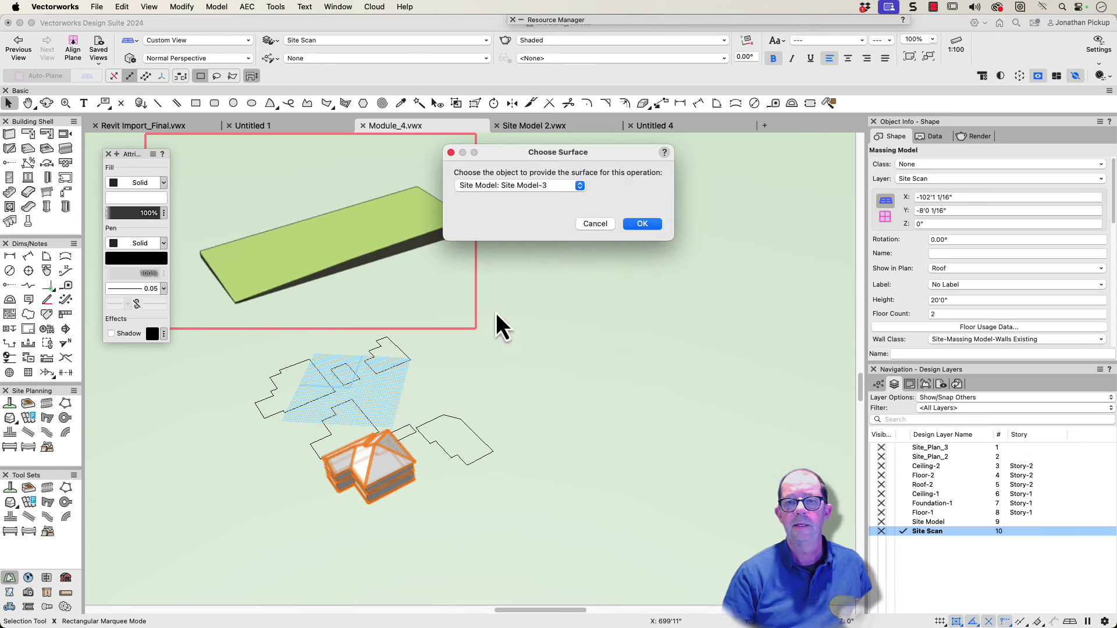
{"action": "left_click", "coordinate": [644, 226]}
{"action": "key", "text": "shift+c"}
{"action": "left_click_drag", "start_coordinate": [175, 349], "coordinate": [285, 303]}
Change Site_Plan_3's design layer elevation from 18'8 7/16" to 0".
{"action": "key", "text": "x"}
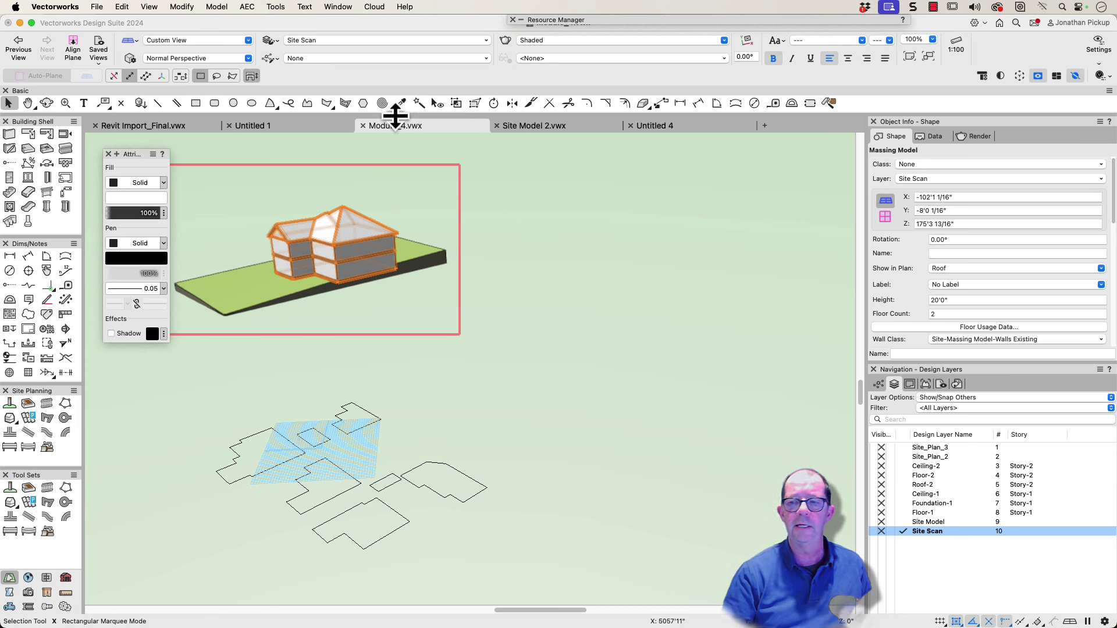
{"action": "left_click", "coordinate": [892, 386]}
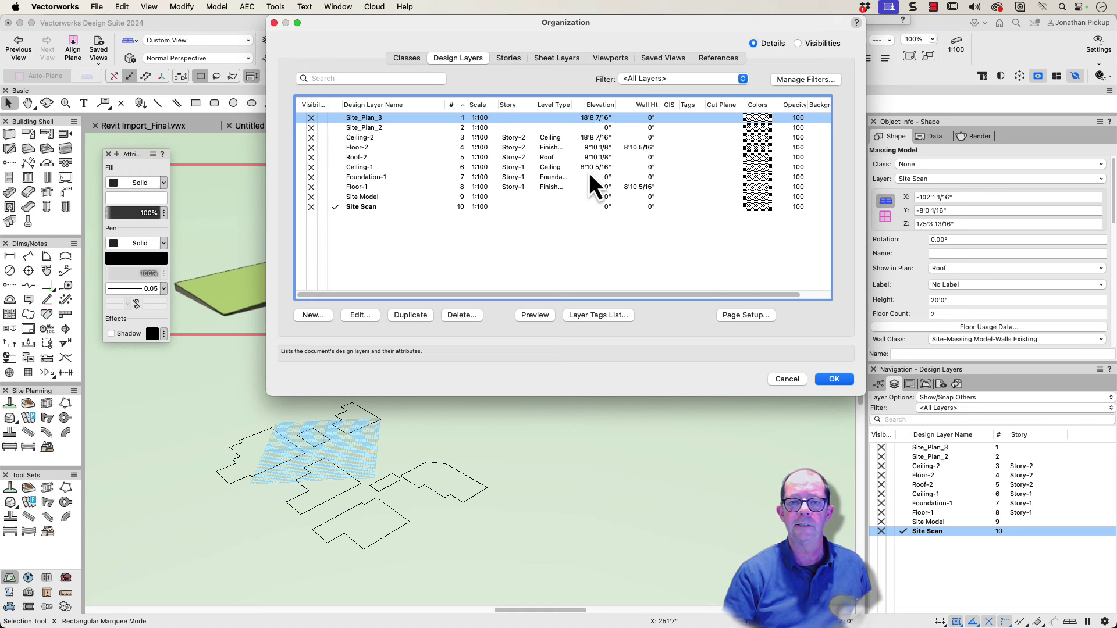
{"action": "left_click", "coordinate": [594, 117]}
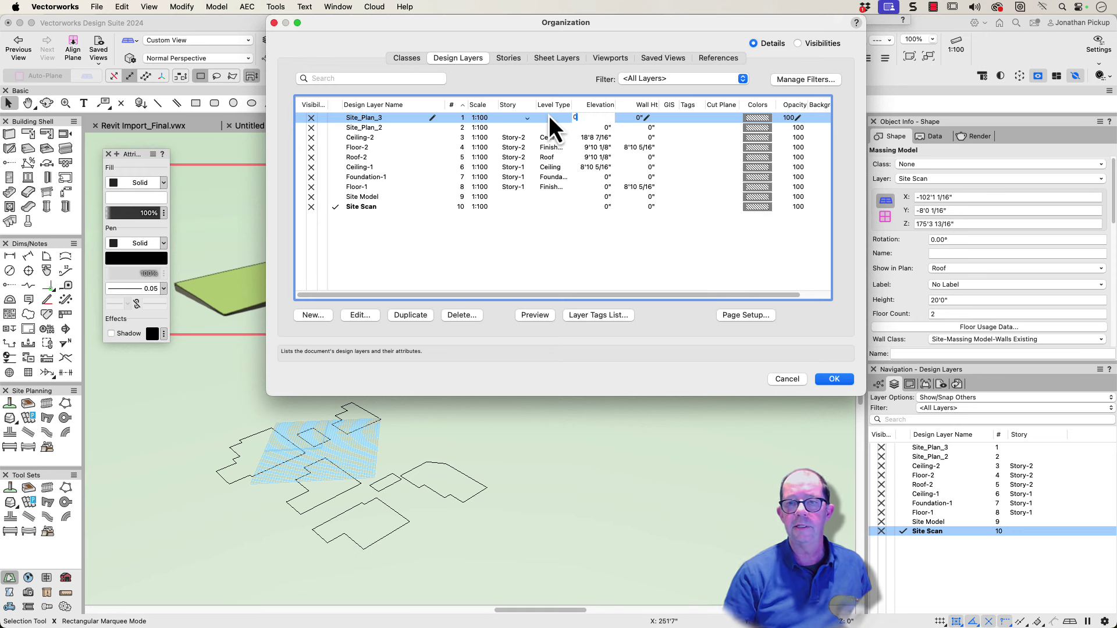
{"action": "type", "text": "0"}
{"action": "key", "text": "Return"}
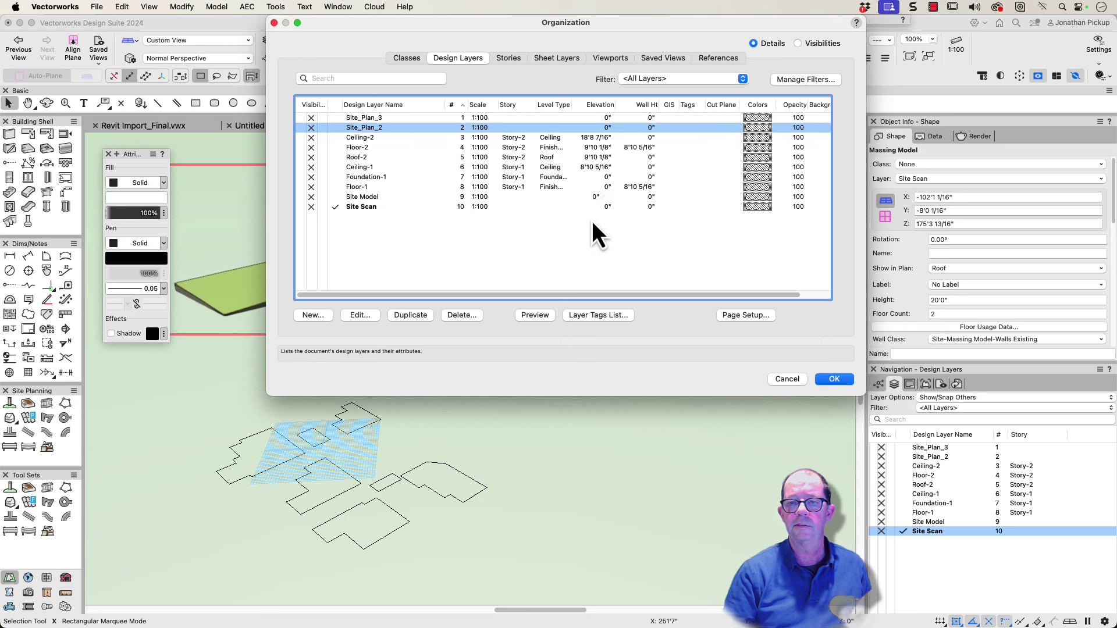
{"action": "left_click", "coordinate": [836, 380]}
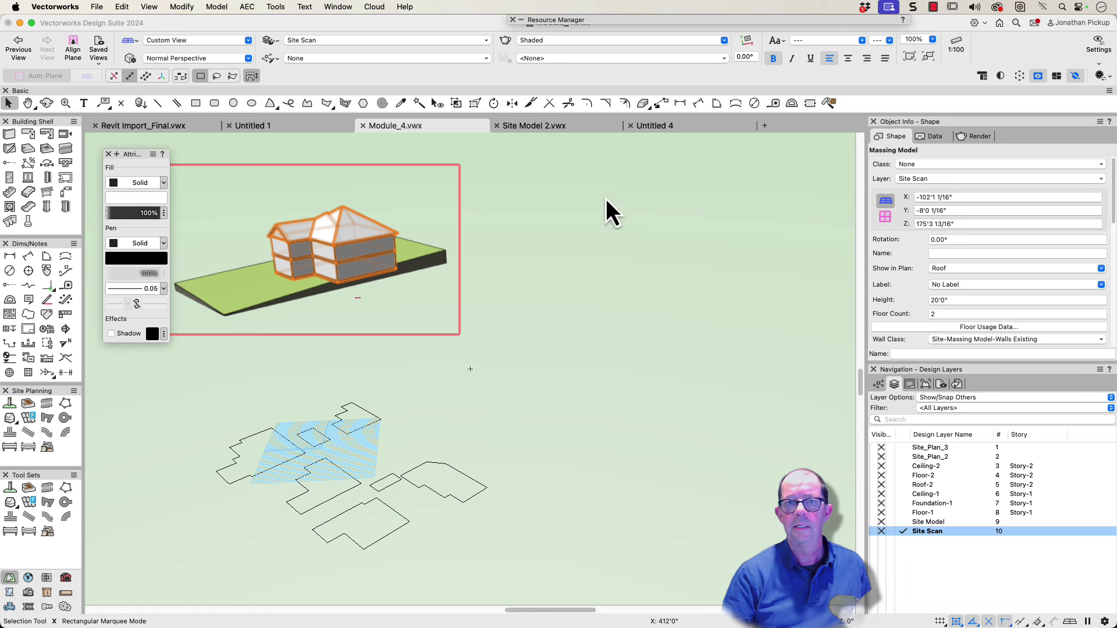
Re-send the house onto Site Model-3, bringing its elevation to 156'7 7/16".
{"action": "left_click", "coordinate": [278, 7]}
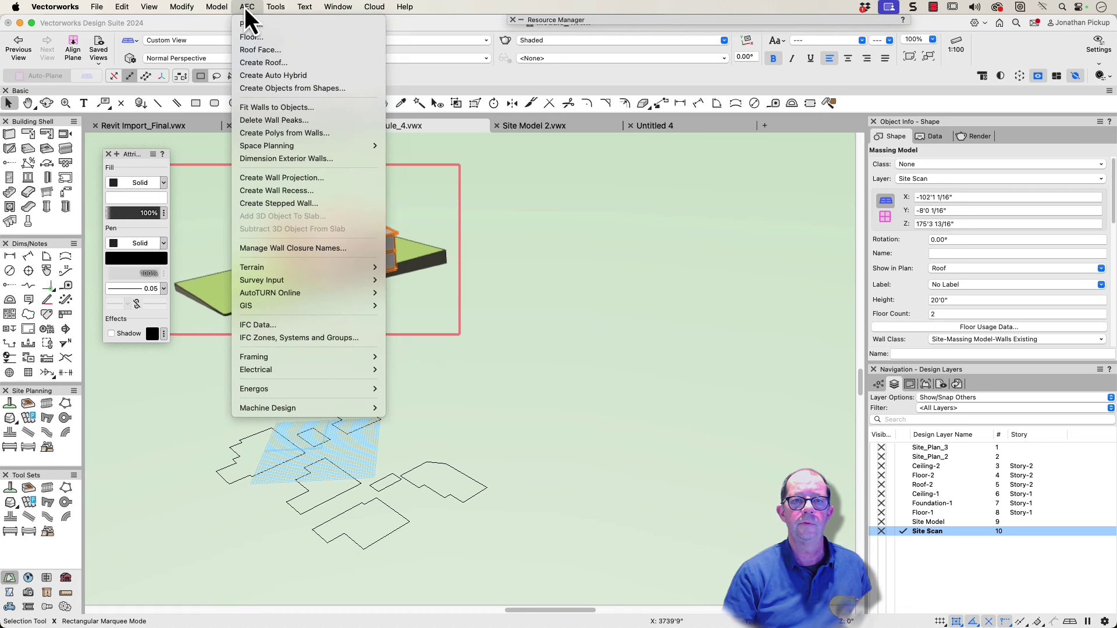
{"action": "mouse_move", "coordinate": [243, 11]}
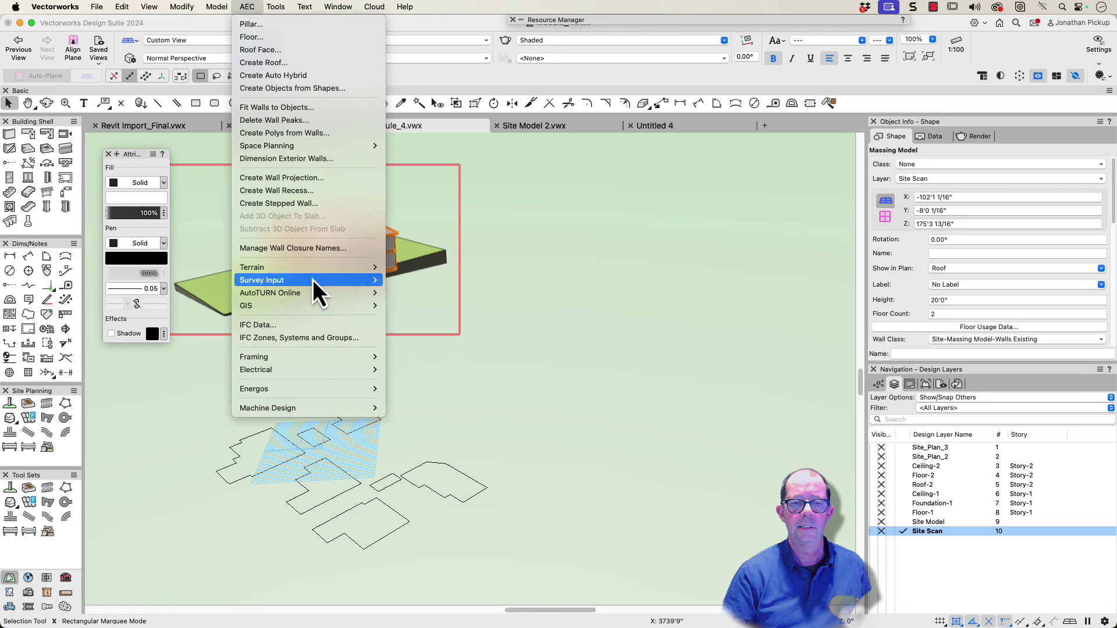
{"action": "mouse_move", "coordinate": [316, 269]}
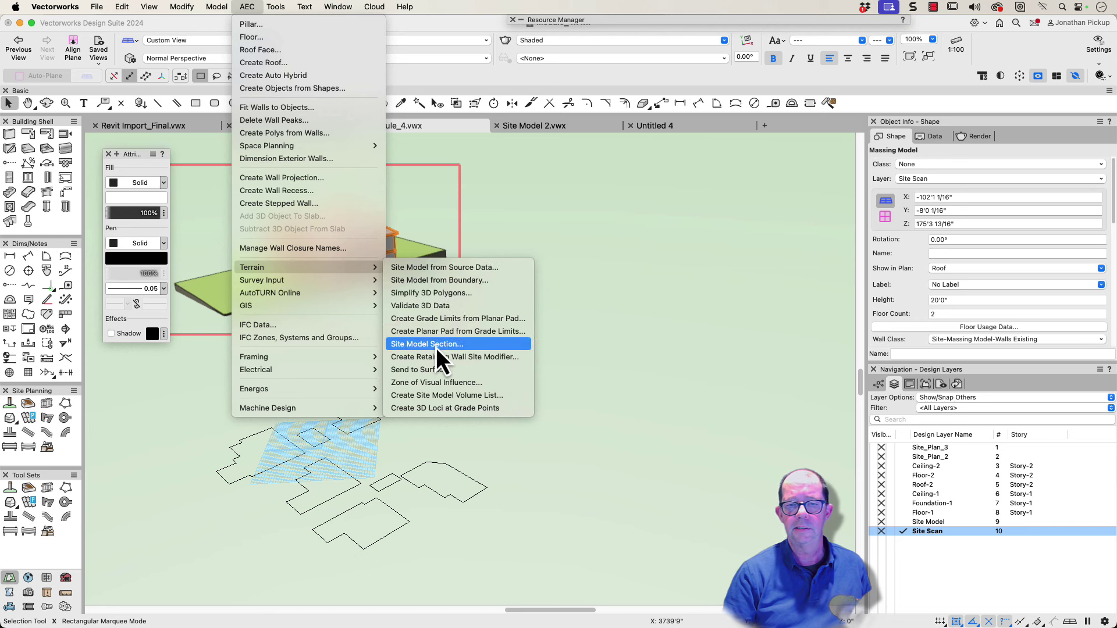
{"action": "left_click", "coordinate": [434, 370]}
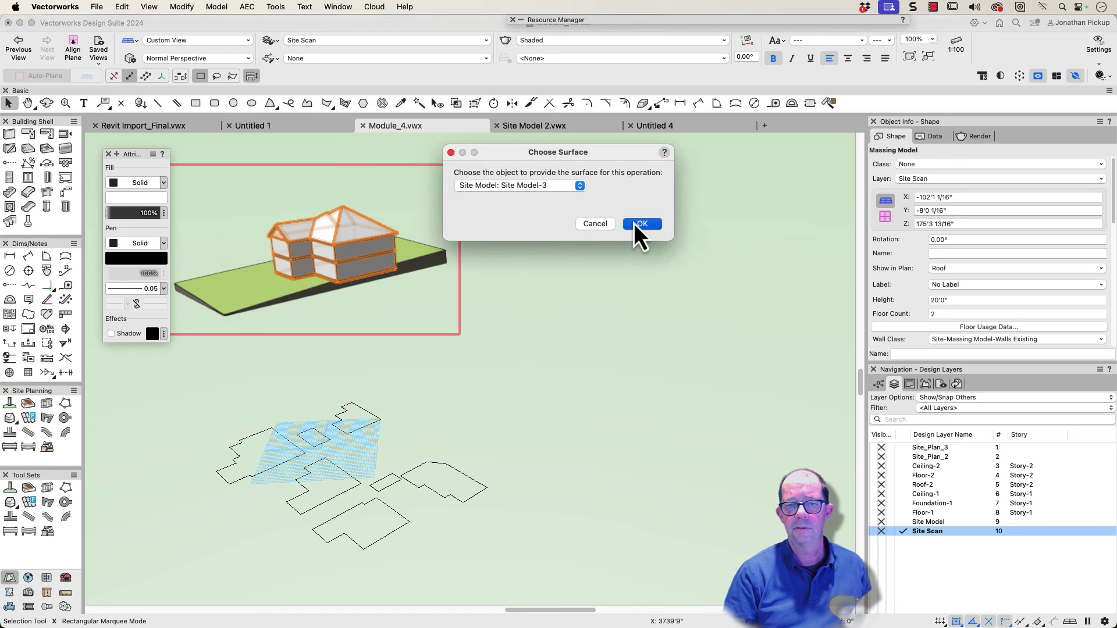
{"action": "left_click", "coordinate": [639, 224]}
{"action": "key", "text": "shift+c"}
{"action": "left_click_drag", "start_coordinate": [254, 391], "coordinate": [214, 436]}
Return to the Top/Plan view and pan to centre the site.
{"action": "key", "text": "x"}
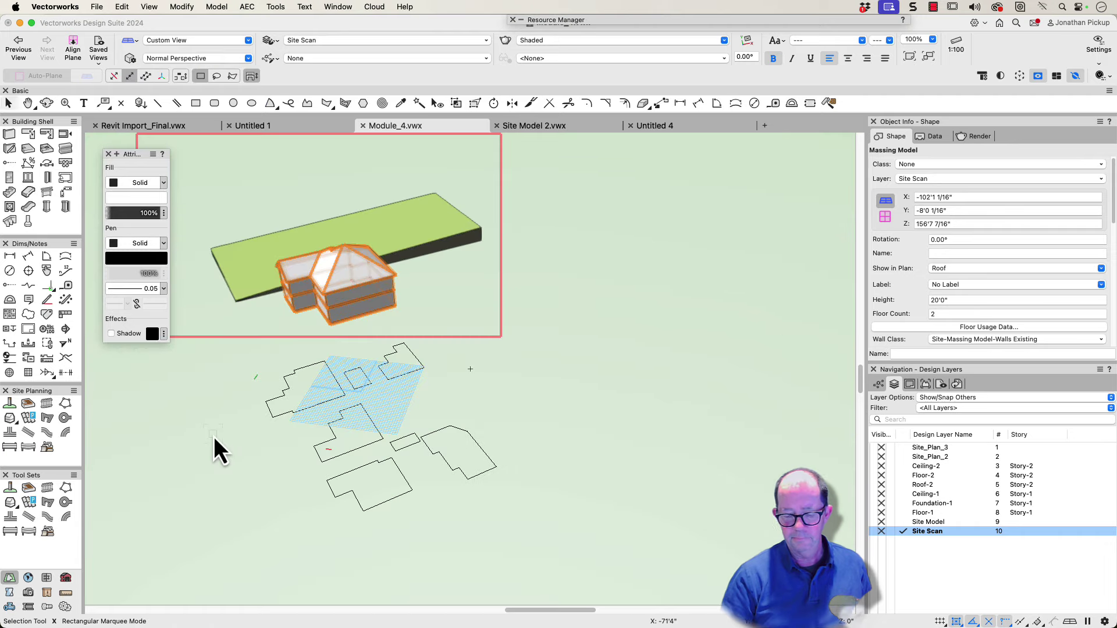
{"action": "key", "text": "F5"}
{"action": "key", "text": "h"}
{"action": "mouse_move", "coordinate": [406, 452]}
{"action": "left_mouse_down"}
{"action": "mouse_move", "coordinate": [331, 414]}
{"action": "mouse_move", "coordinate": [282, 441]}
{"action": "left_mouse_up"}
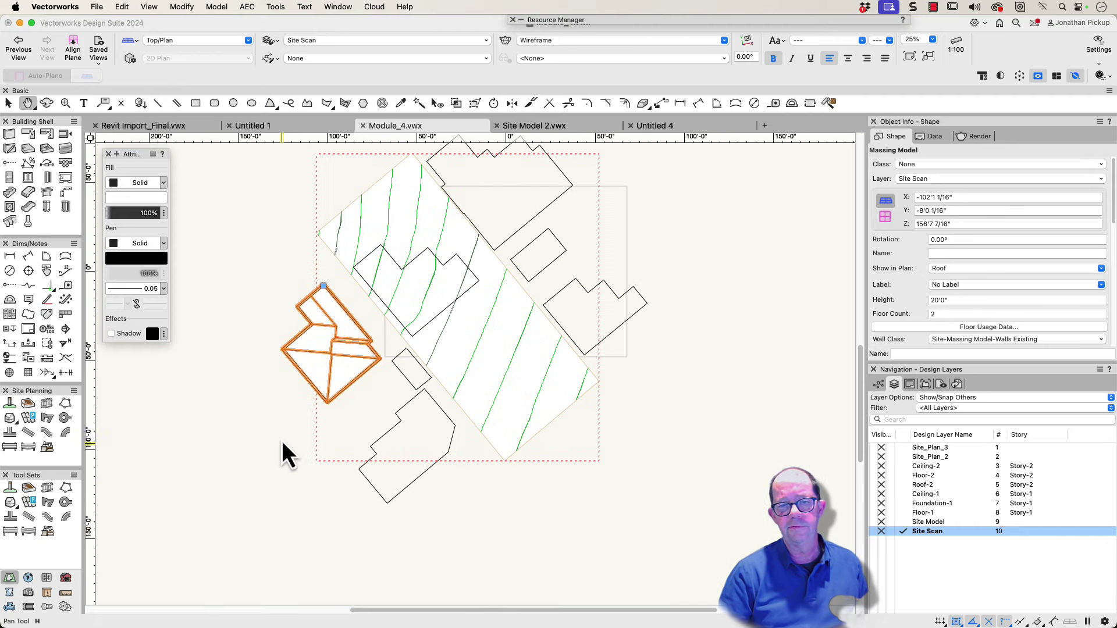
{"action": "key", "text": "x"}
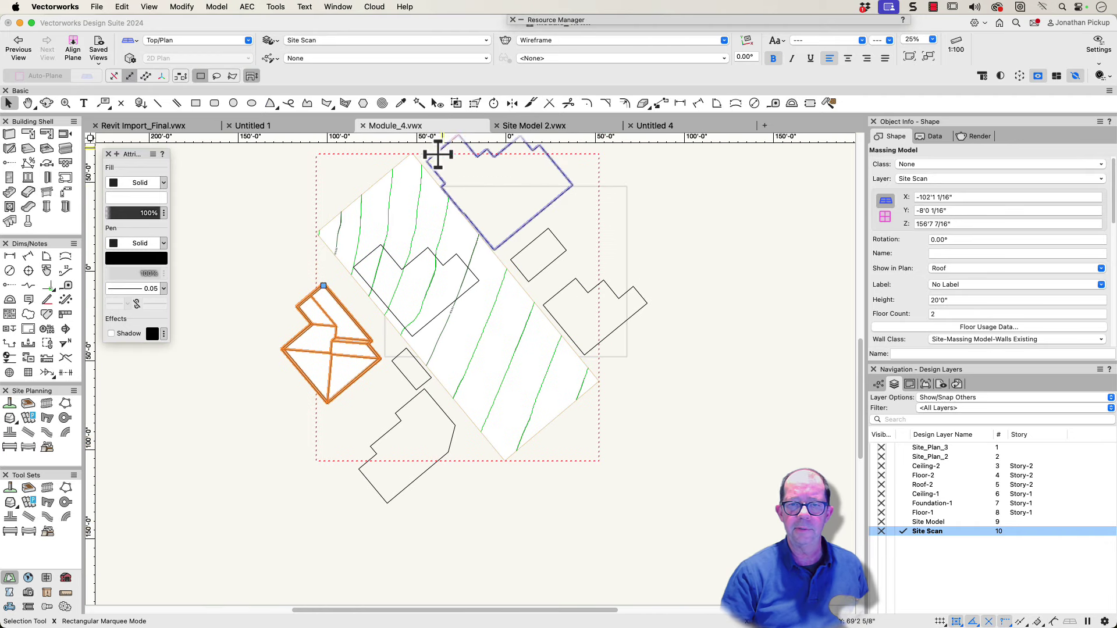
Select the six house outline polygons together and choose Create Objects from Shapes.
{"action": "left_click", "coordinate": [438, 154]}
{"action": "left_click", "coordinate": [548, 235], "text": "shift"}
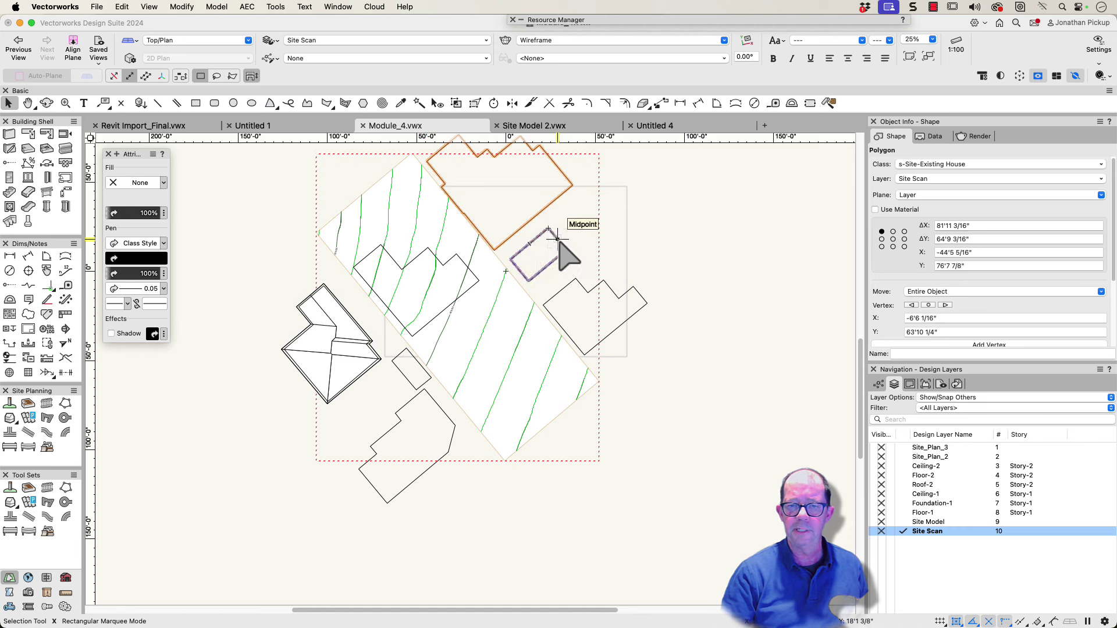
{"action": "left_click", "coordinate": [566, 286], "text": "shift"}
{"action": "left_click", "coordinate": [459, 260], "text": "shift"}
{"action": "left_click", "coordinate": [493, 252], "text": "shift"}
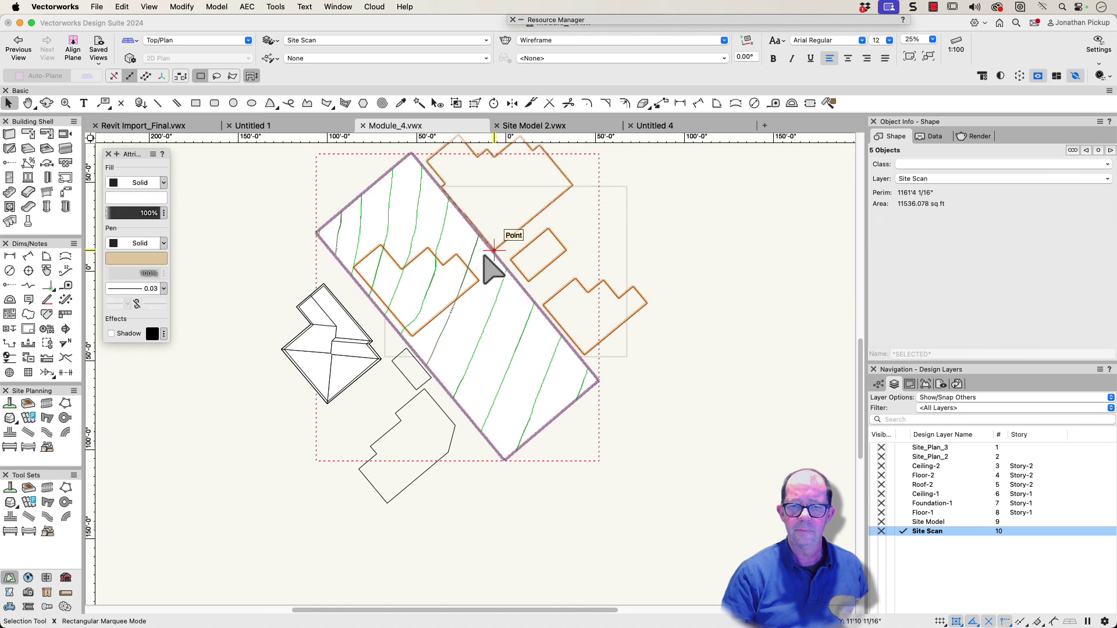
{"action": "left_click", "coordinate": [492, 252], "text": "shift"}
{"action": "left_click", "coordinate": [407, 412], "text": "shift"}
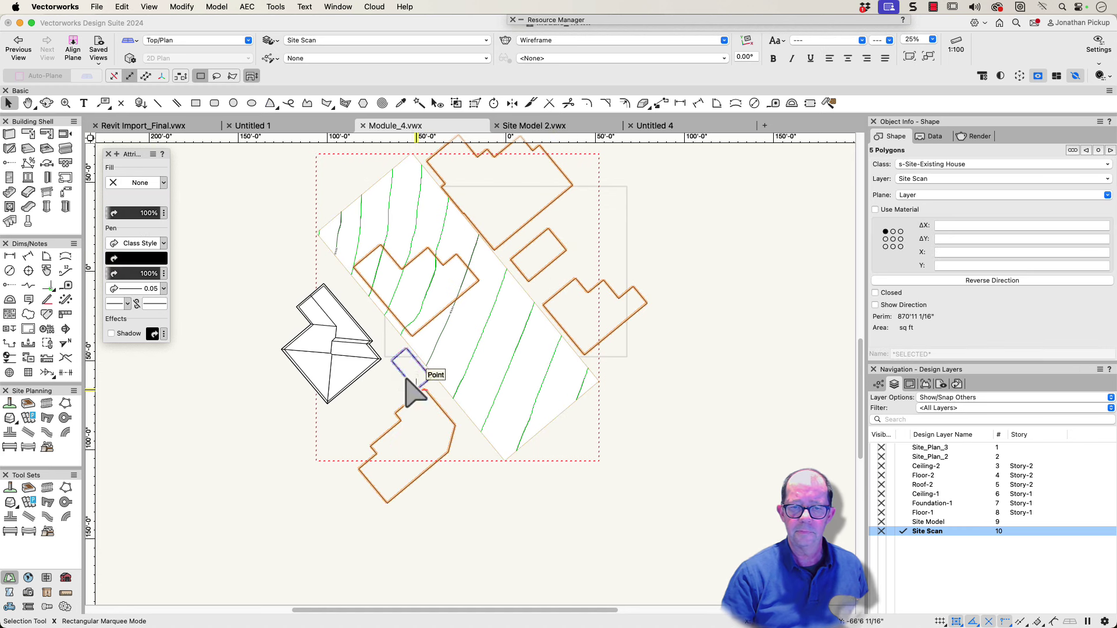
{"action": "left_click", "coordinate": [407, 378], "text": "shift"}
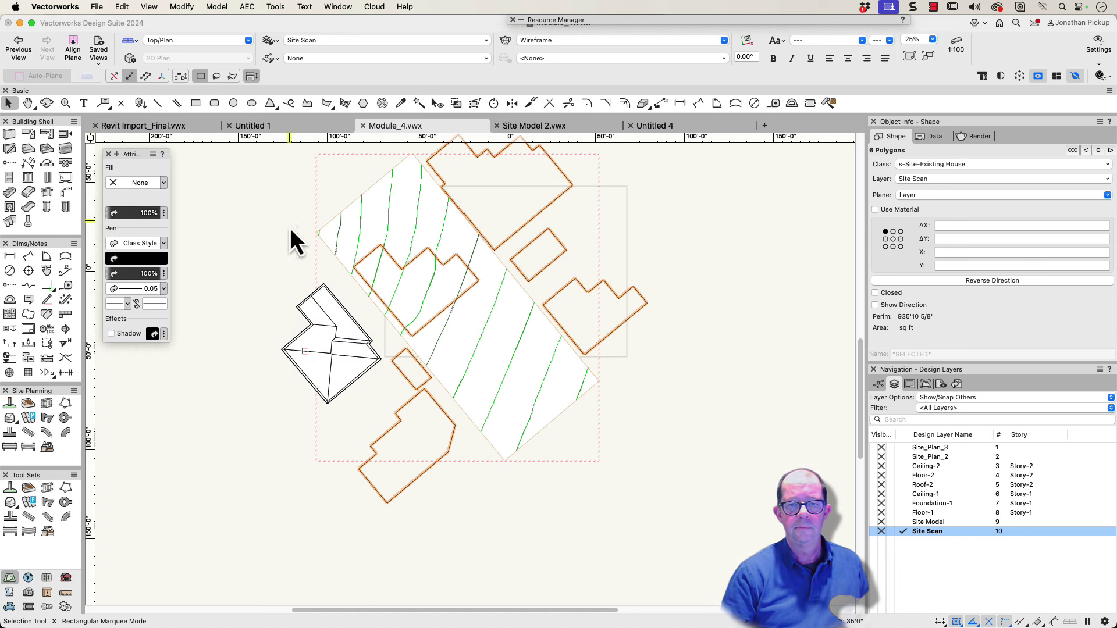
{"action": "right_click", "coordinate": [554, 166]}
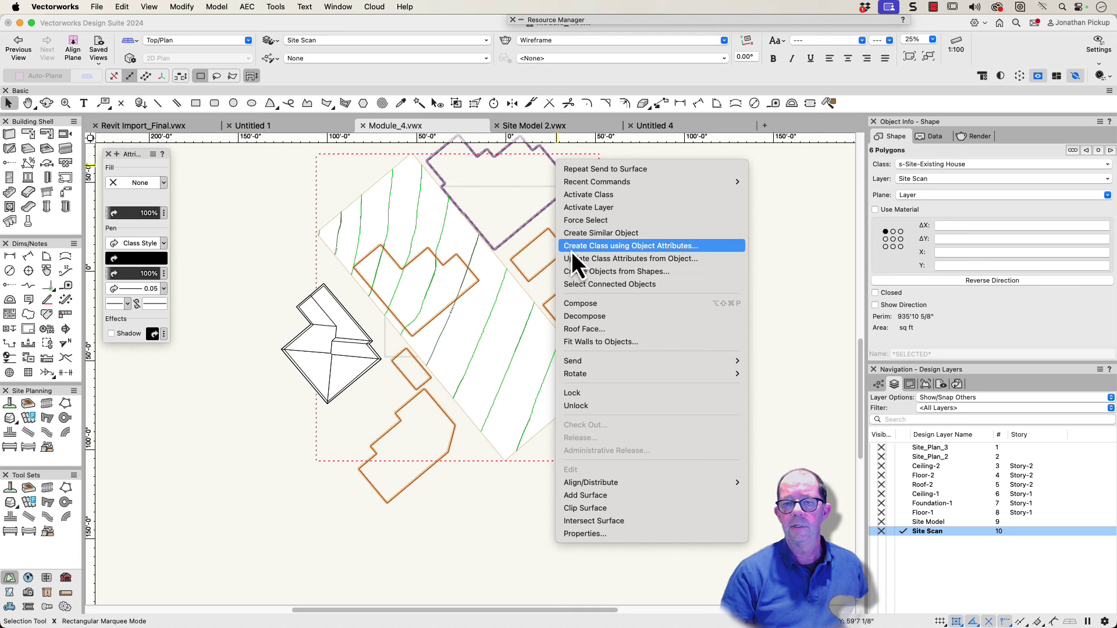
{"action": "left_click", "coordinate": [582, 272]}
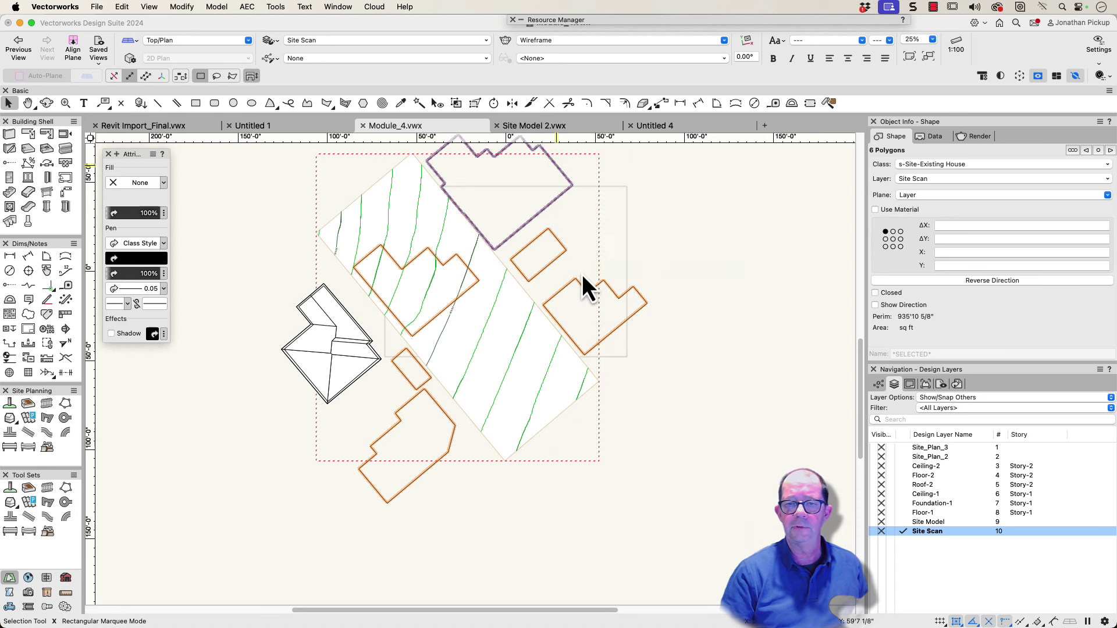
Convert the outlines to Massing Models with Floor Count 1 and Height 12'.
{"action": "left_click", "coordinate": [751, 41]}
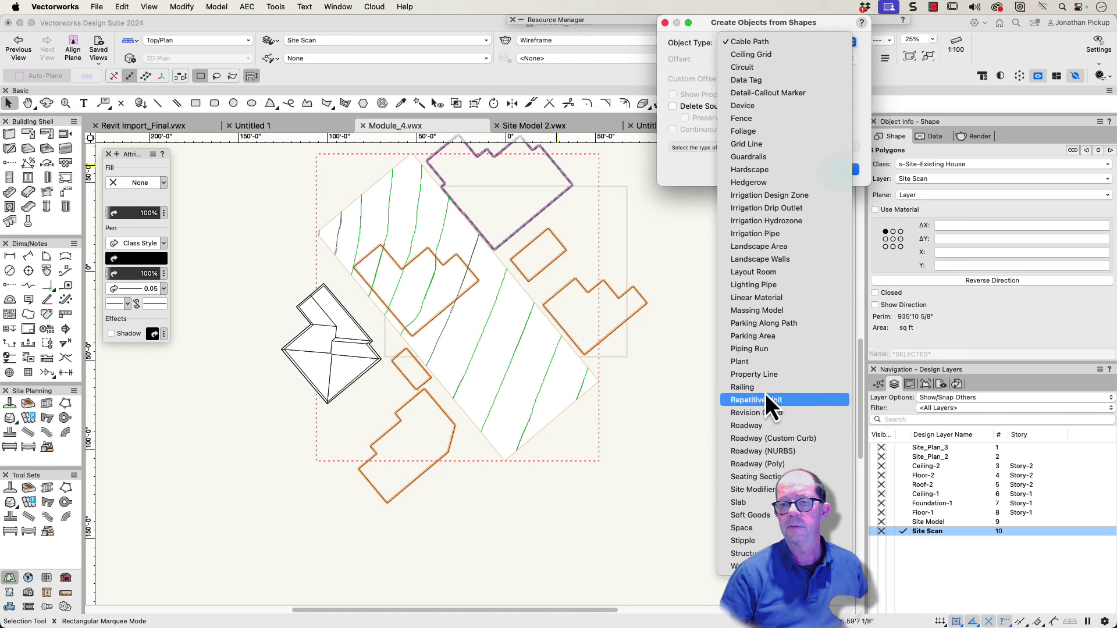
{"action": "left_click", "coordinate": [767, 310]}
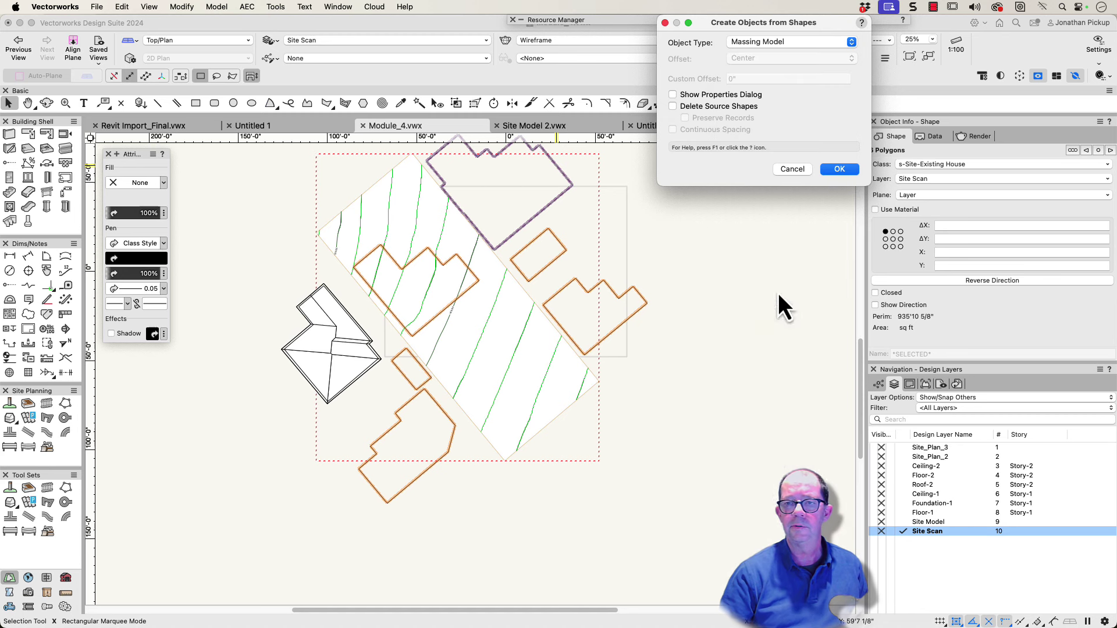
{"action": "left_click", "coordinate": [704, 95]}
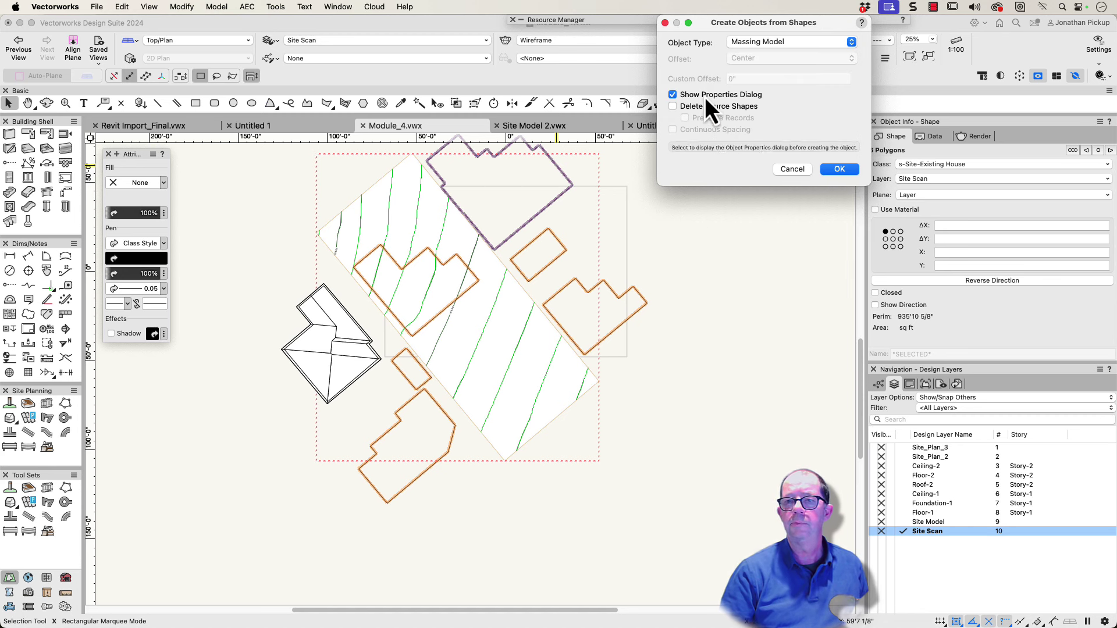
{"action": "left_click", "coordinate": [839, 169]}
{"action": "double_click", "coordinate": [554, 177]}
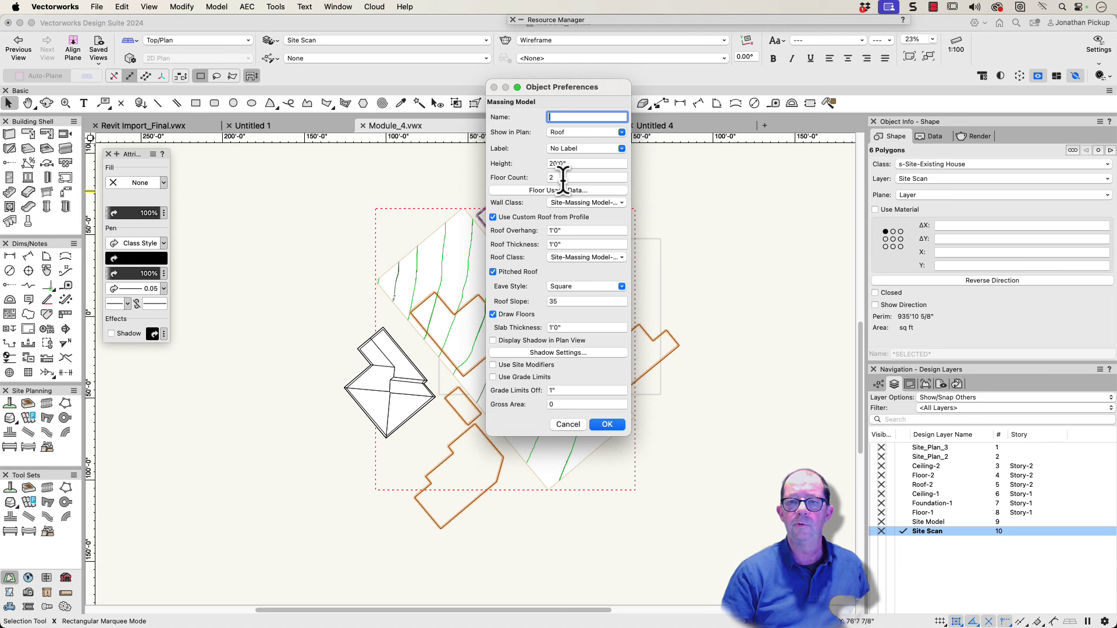
{"action": "type", "text": "1"}
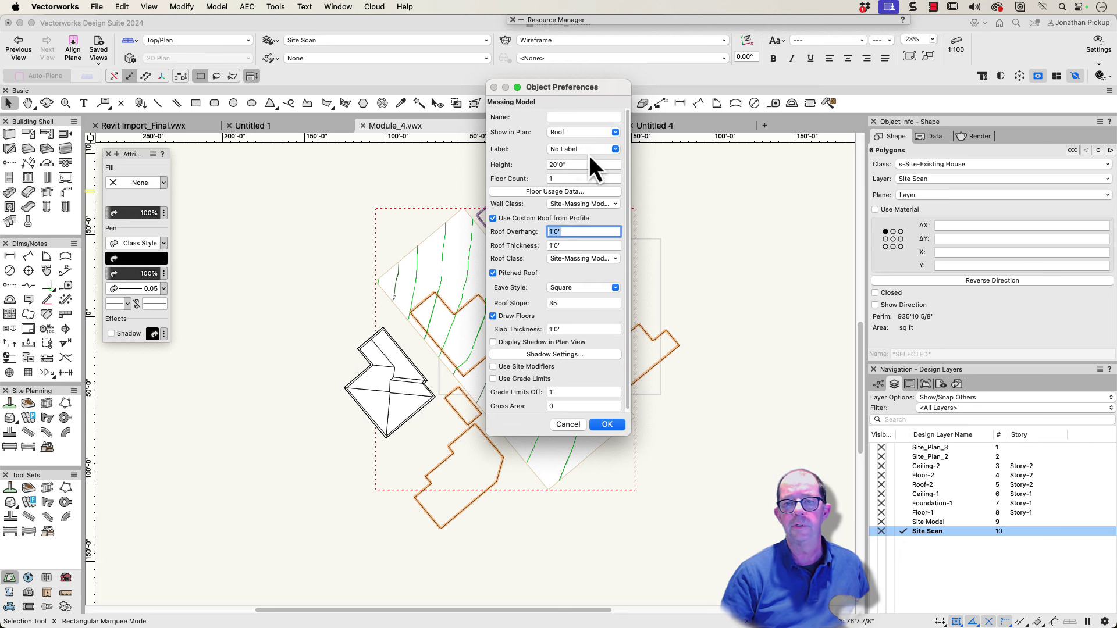
{"action": "double_click", "coordinate": [550, 164]}
{"action": "type", "text": "12'"}
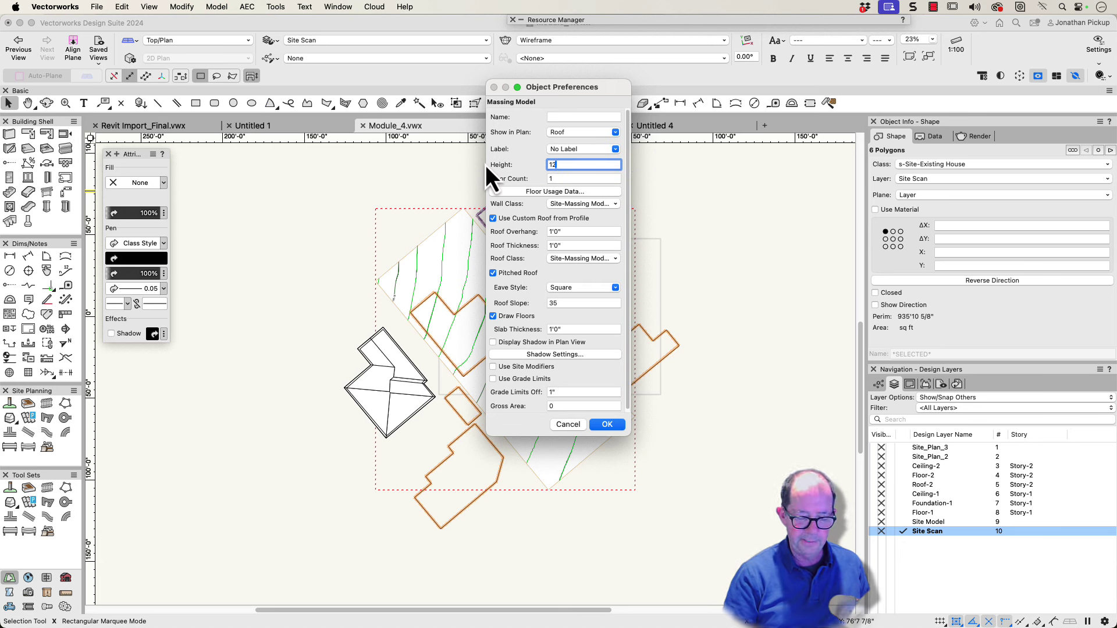
{"action": "left_click", "coordinate": [605, 423]}
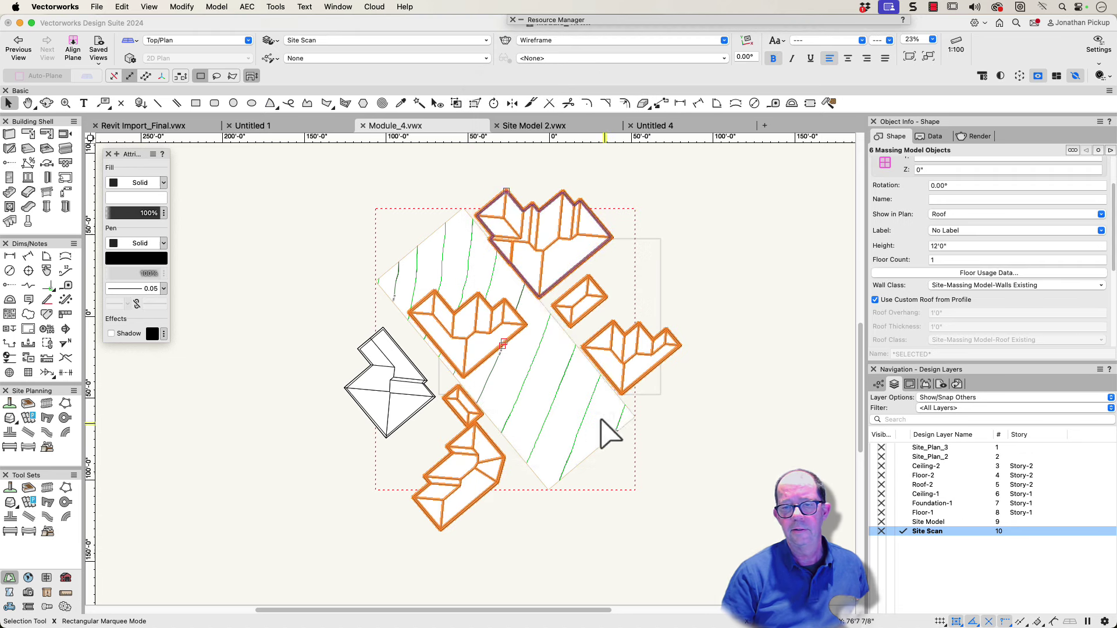
Send the six massing houses onto Site Model-3 and orbit into a shaded perspective.
{"action": "left_click", "coordinate": [246, 6]}
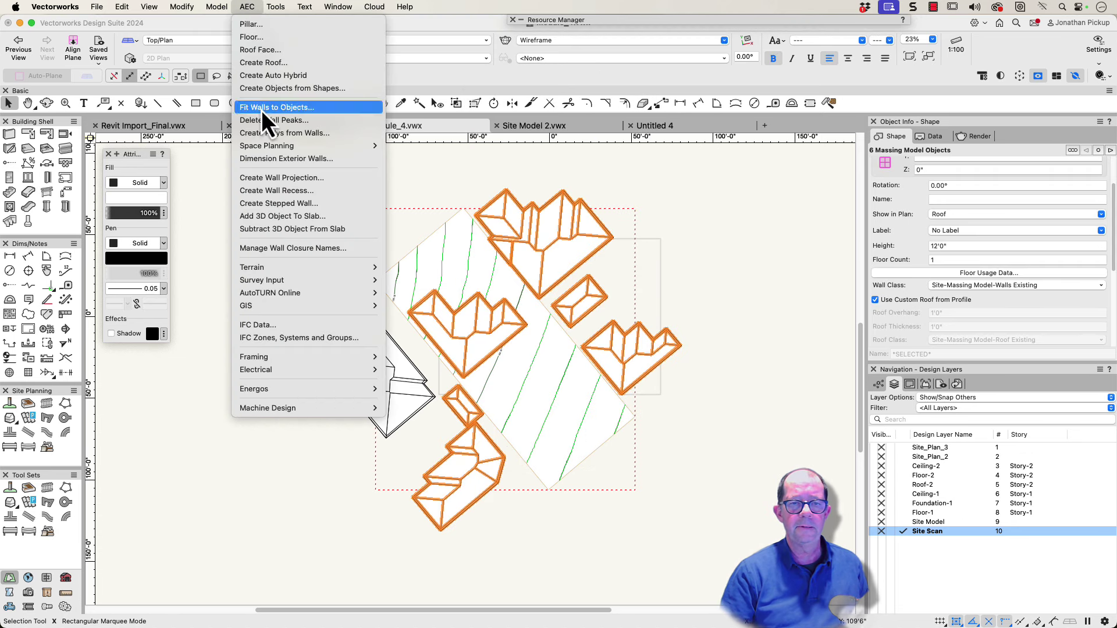
{"action": "mouse_move", "coordinate": [288, 267]}
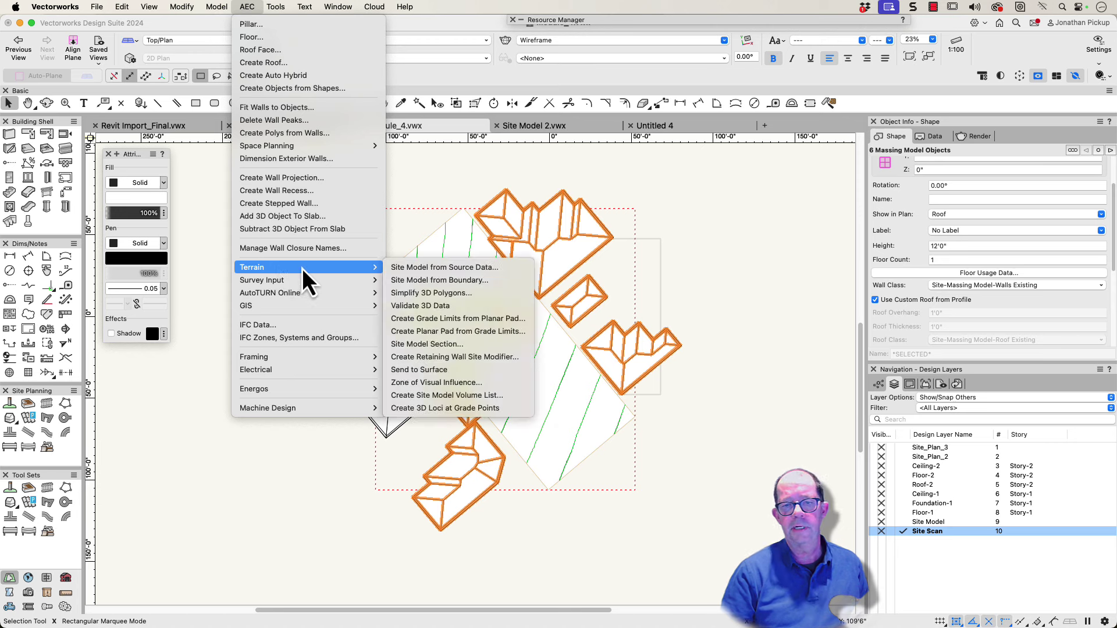
{"action": "left_click", "coordinate": [447, 371]}
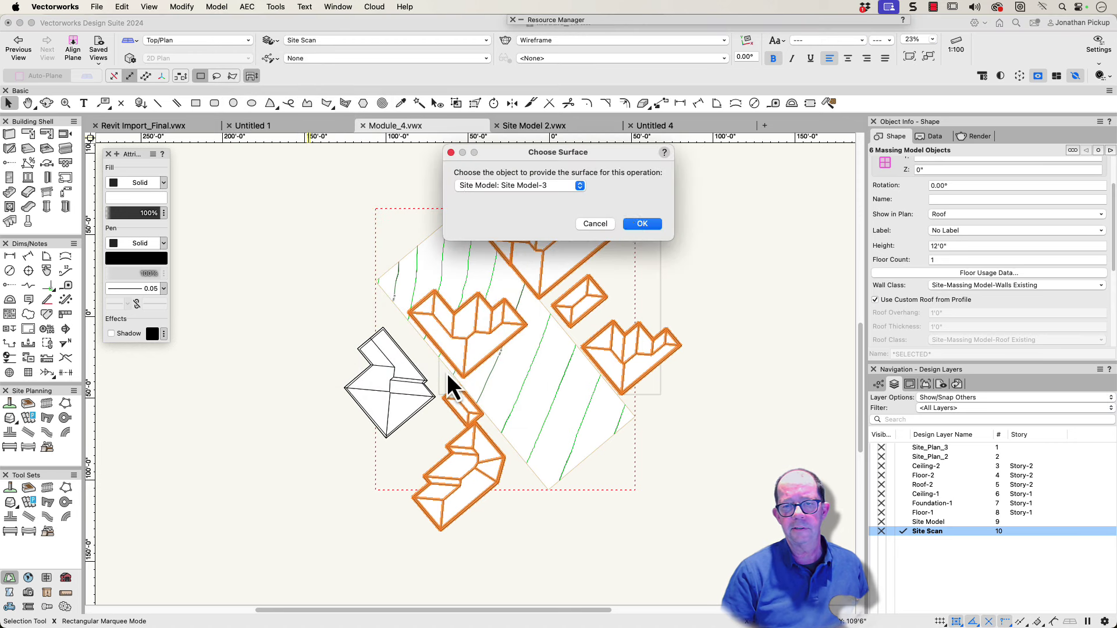
{"action": "left_click", "coordinate": [634, 225]}
{"action": "key", "text": "shift+c"}
{"action": "mouse_move", "coordinate": [437, 386]}
{"action": "left_mouse_down"}
{"action": "mouse_move", "coordinate": [516, 342]}
{"action": "mouse_move", "coordinate": [561, 281]}
{"action": "mouse_move", "coordinate": [586, 412]}
{"action": "mouse_move", "coordinate": [587, 332]}
{"action": "mouse_move", "coordinate": [523, 304]}
{"action": "left_mouse_up"}
{"action": "key", "text": "h"}
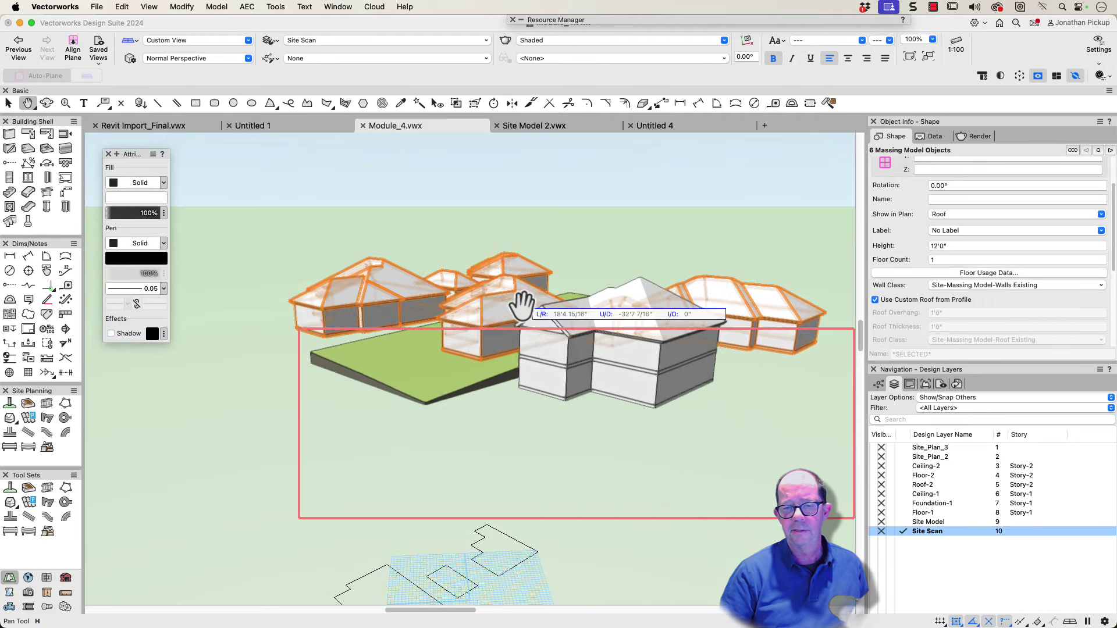
{"action": "key", "text": "x"}
{"action": "middle_click_drag", "start_coordinate": [470, 366], "coordinate": [648, 332], "text": "shift"}
Open one massing house's roof profile for editing and select its roof.
{"action": "double_click", "coordinate": [484, 352]}
{"action": "right_click", "coordinate": [484, 351]}
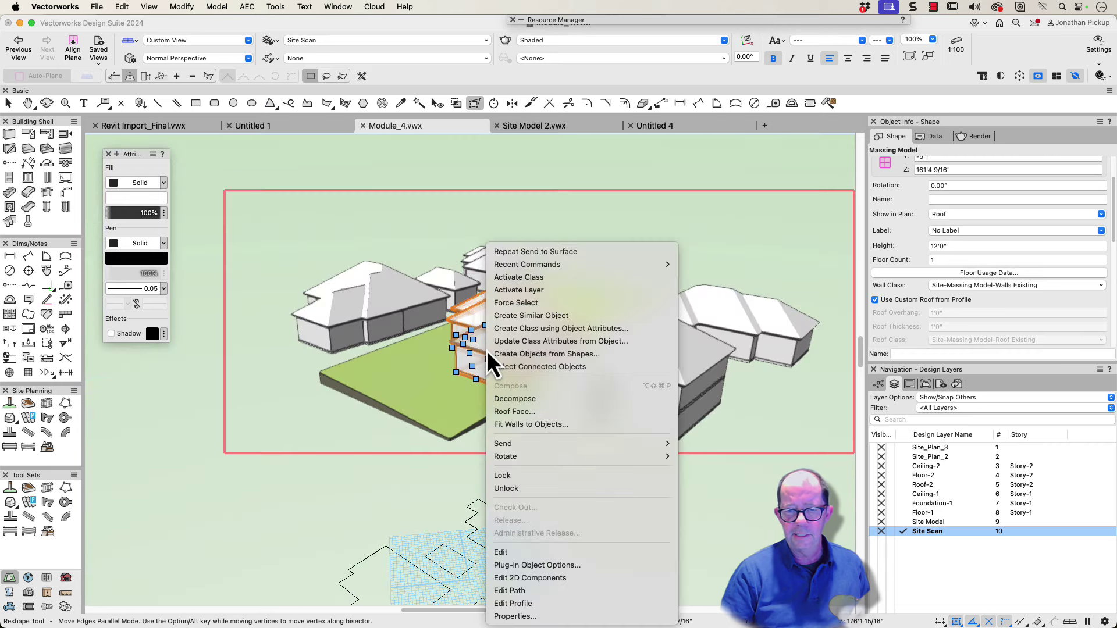
{"action": "left_click", "coordinate": [518, 604]}
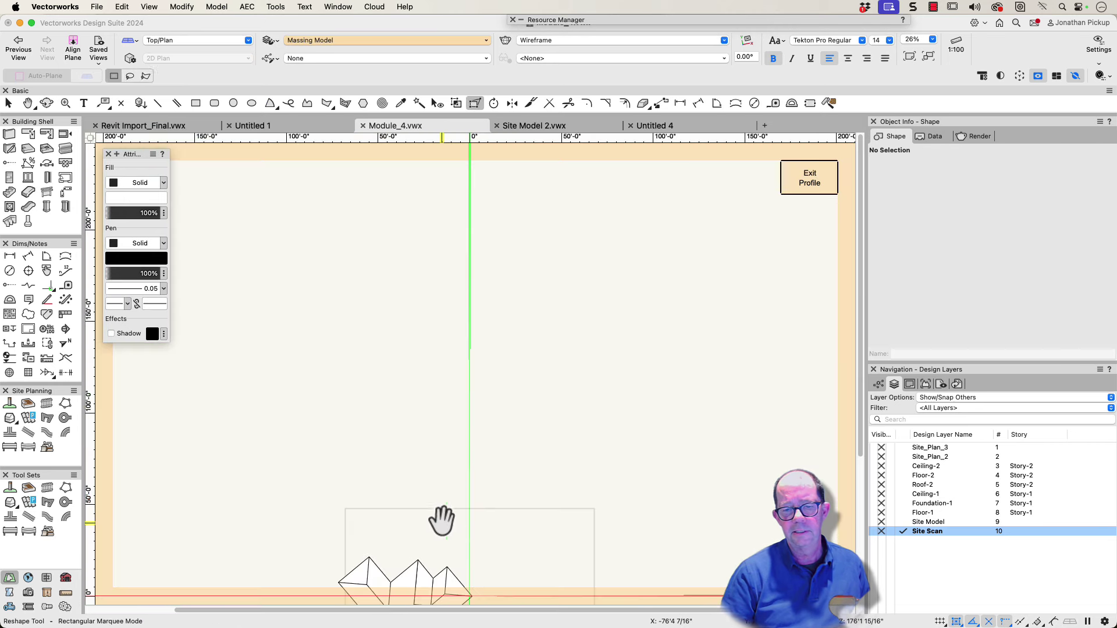
{"action": "middle_click_drag", "start_coordinate": [439, 518], "coordinate": [496, 357]}
{"action": "left_click", "coordinate": [422, 418]}
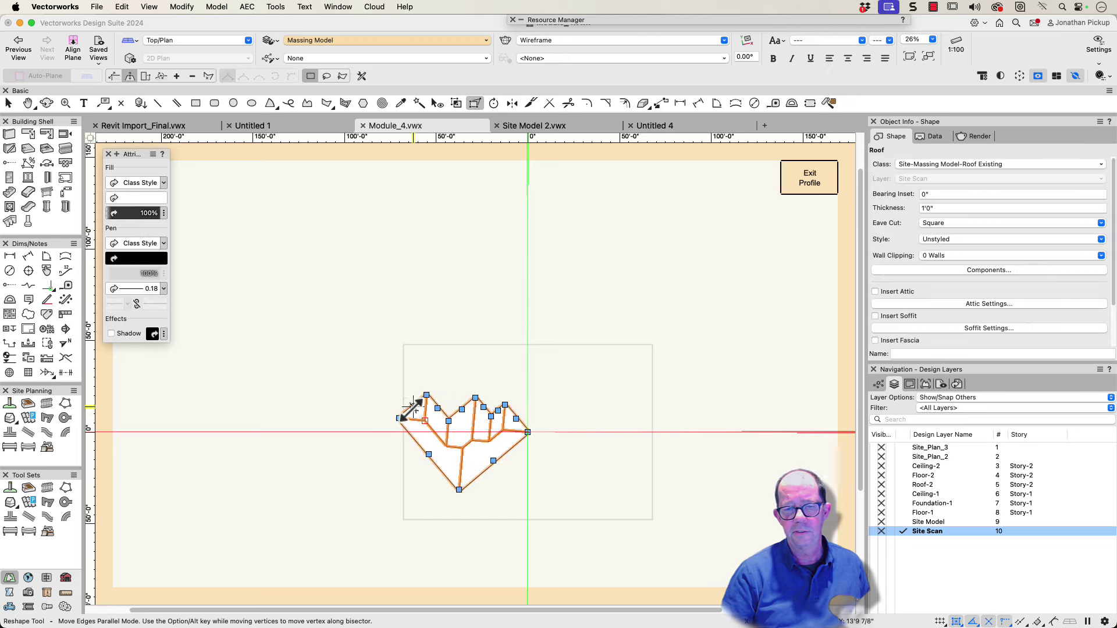
{"action": "scroll", "coordinate": [416, 405], "scroll_direction": "up", "scroll_amount": 5}
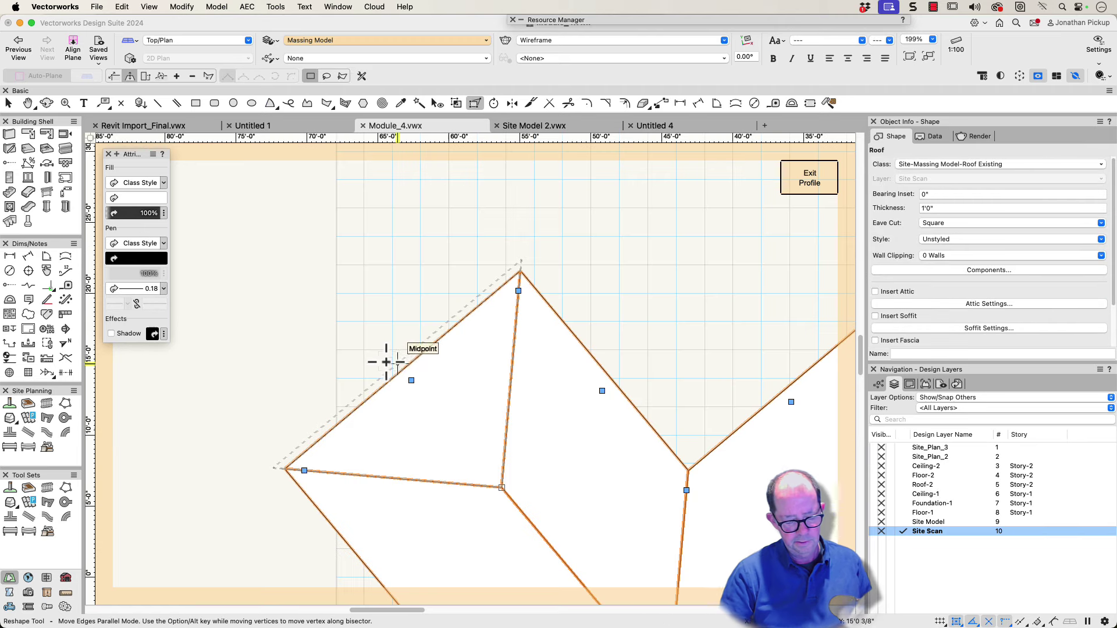
{"action": "key", "text": "x"}
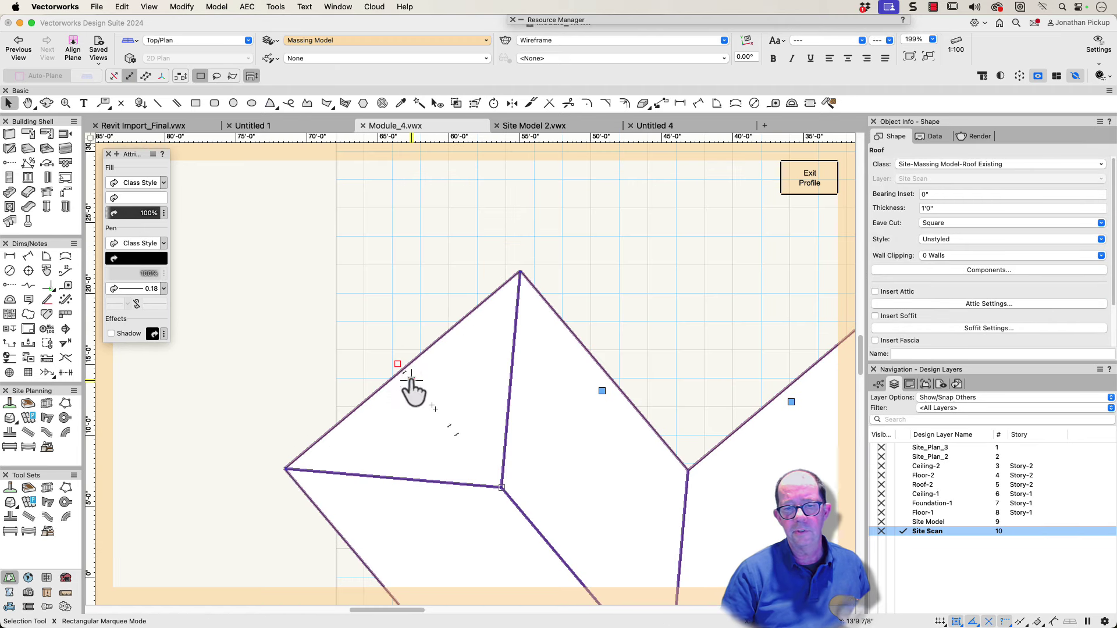
Set both end roof edges to Gable with Show Wall, then exit the profile.
{"action": "double_click", "coordinate": [415, 377]}
{"action": "left_click", "coordinate": [422, 154]}
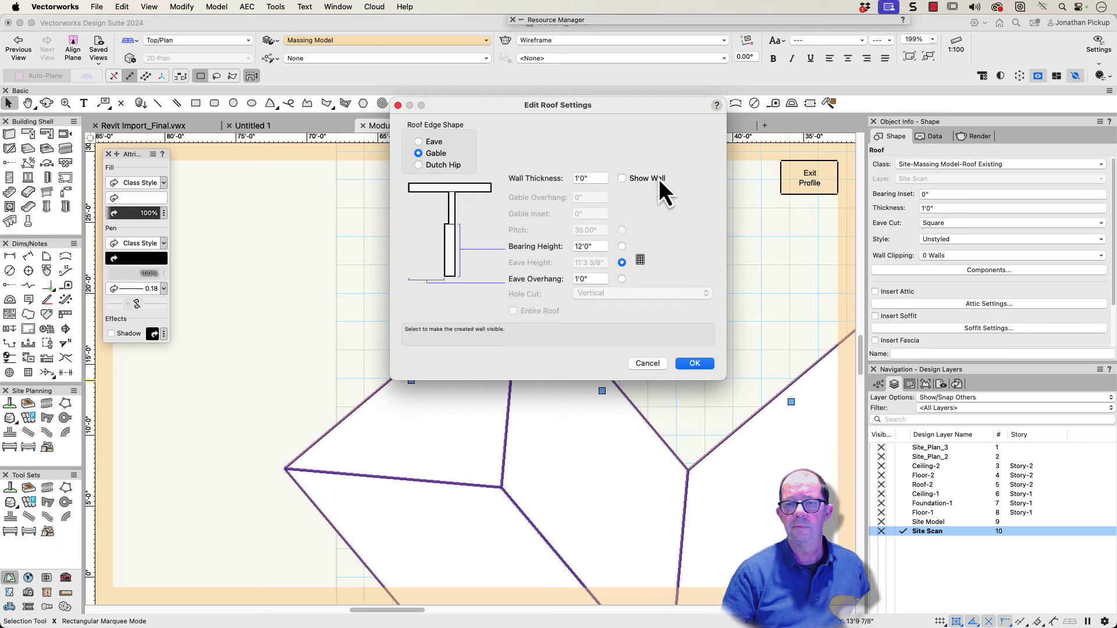
{"action": "left_click", "coordinate": [695, 366]}
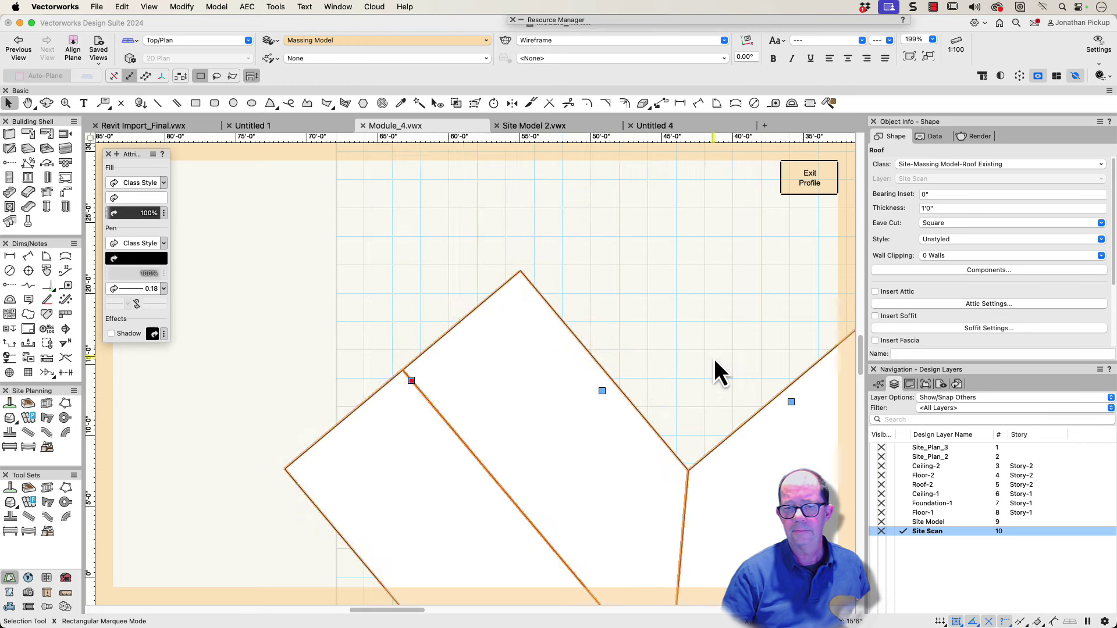
{"action": "middle_click_drag", "start_coordinate": [718, 385], "coordinate": [311, 429]}
{"action": "middle_click_drag", "start_coordinate": [528, 474], "coordinate": [391, 332]}
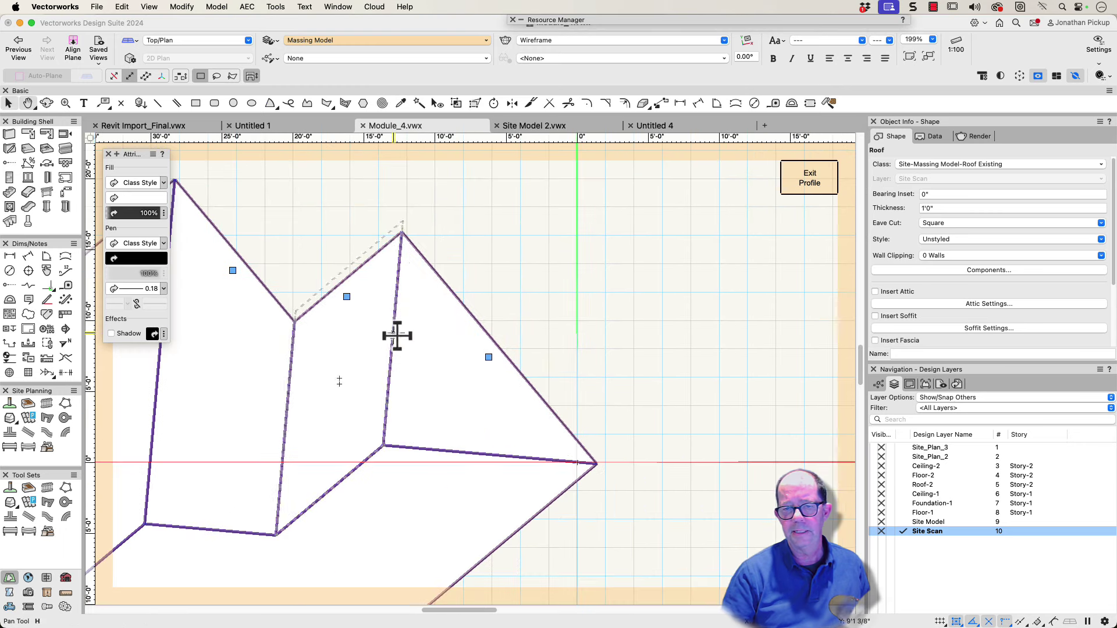
{"action": "double_click", "coordinate": [495, 349]}
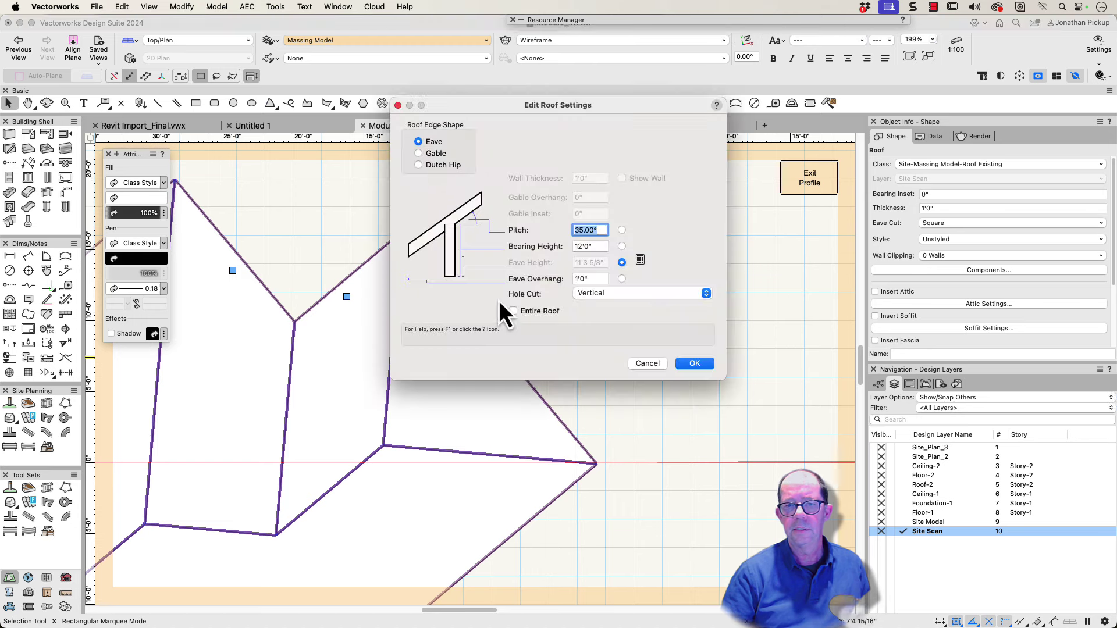
{"action": "left_click", "coordinate": [431, 152]}
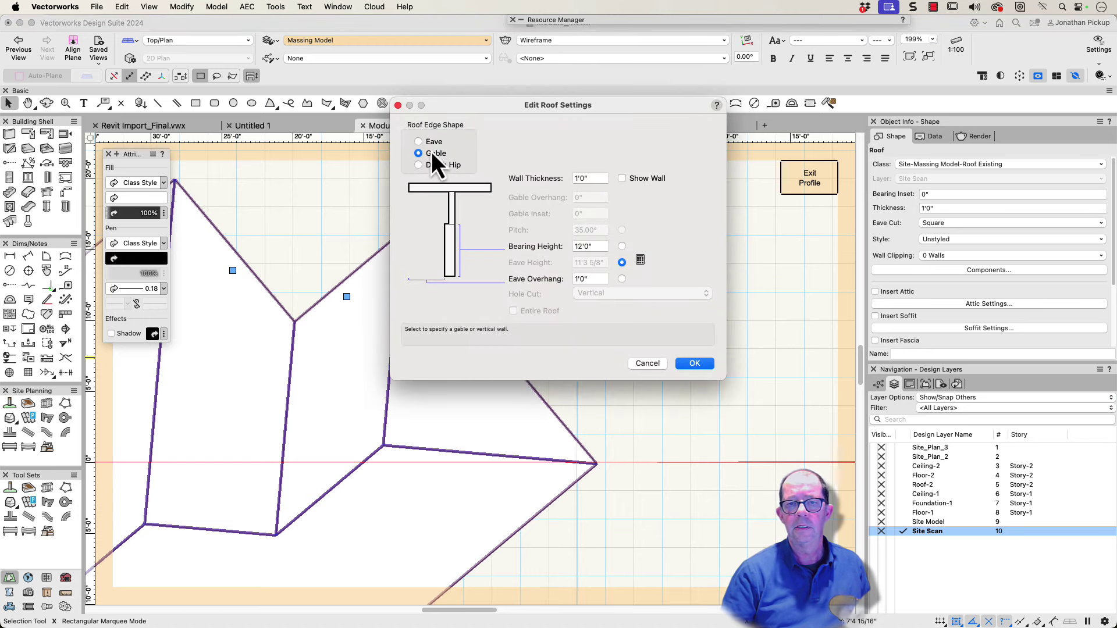
{"action": "left_click", "coordinate": [693, 364]}
{"action": "left_click", "coordinate": [810, 179]}
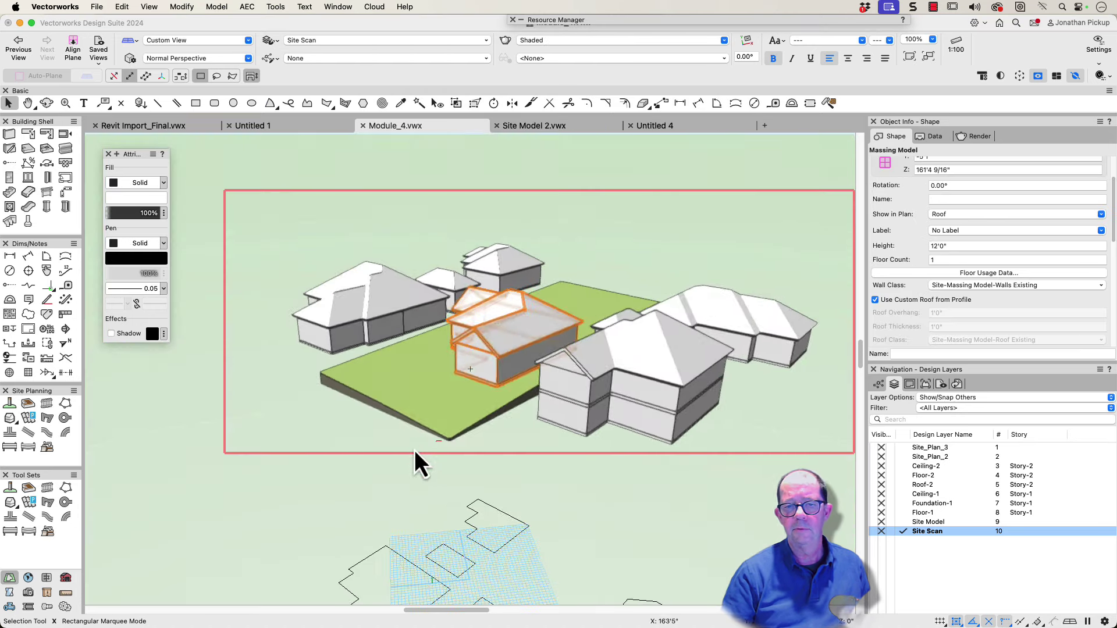
Orbit to inspect the new gable ends, then return to the Top/Plan view.
{"action": "key", "text": "shift+c"}
{"action": "mouse_move", "coordinate": [418, 461]}
{"action": "left_mouse_down"}
{"action": "mouse_move", "coordinate": [716, 440]}
{"action": "mouse_move", "coordinate": [569, 451]}
{"action": "mouse_move", "coordinate": [456, 434]}
{"action": "mouse_move", "coordinate": [723, 404]}
{"action": "mouse_move", "coordinate": [765, 456]}
{"action": "mouse_move", "coordinate": [444, 514]}
{"action": "mouse_move", "coordinate": [417, 556]}
{"action": "left_mouse_up"}
{"action": "key", "text": "x"}
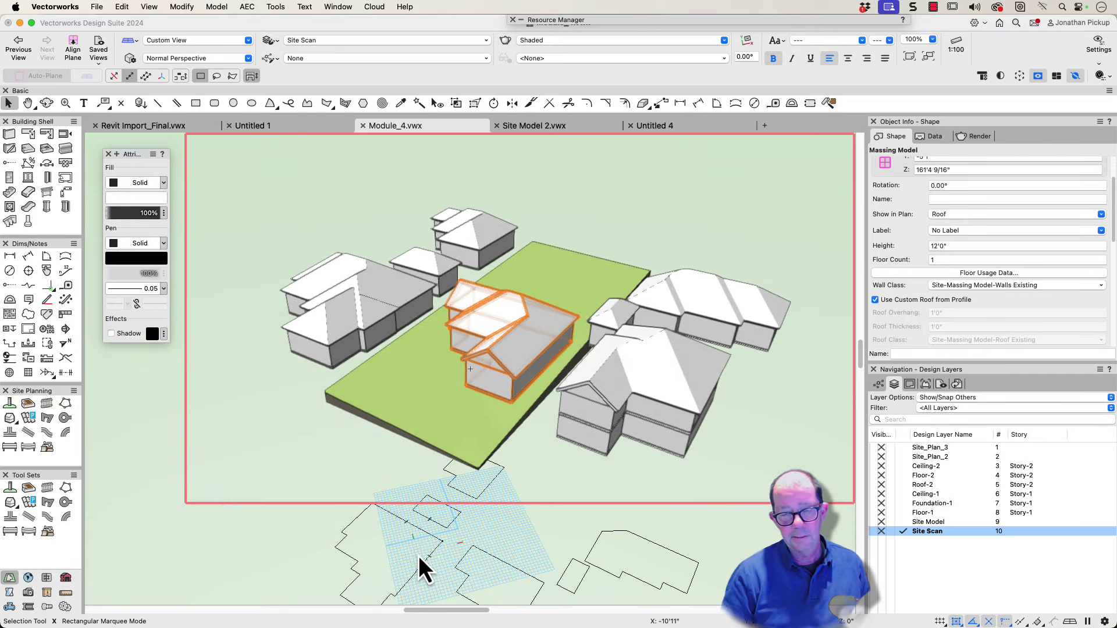
{"action": "key", "text": "F5"}
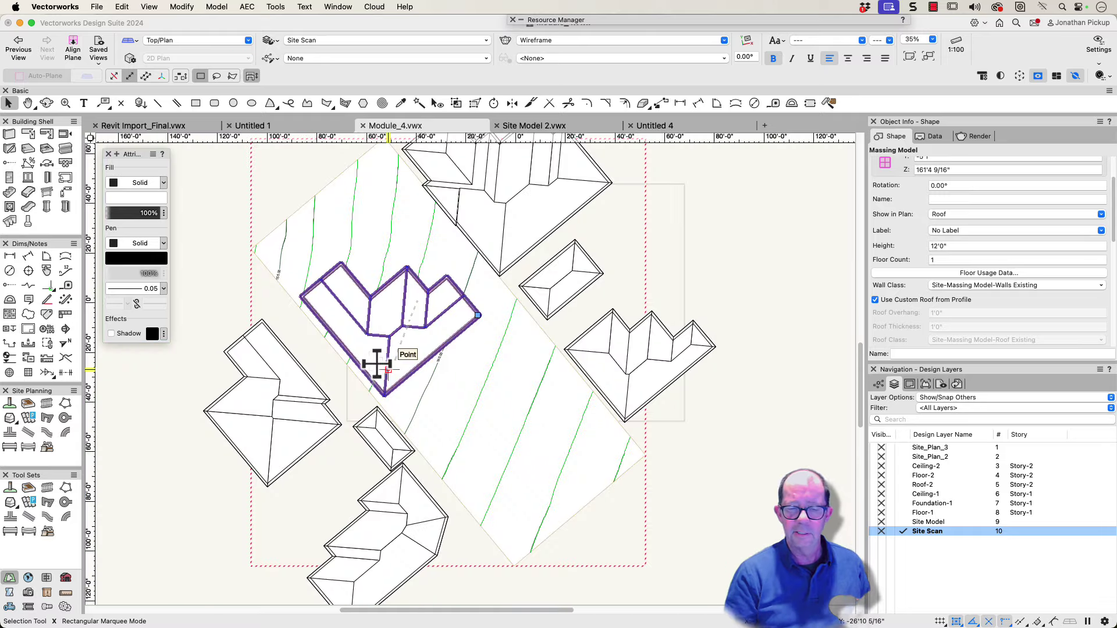